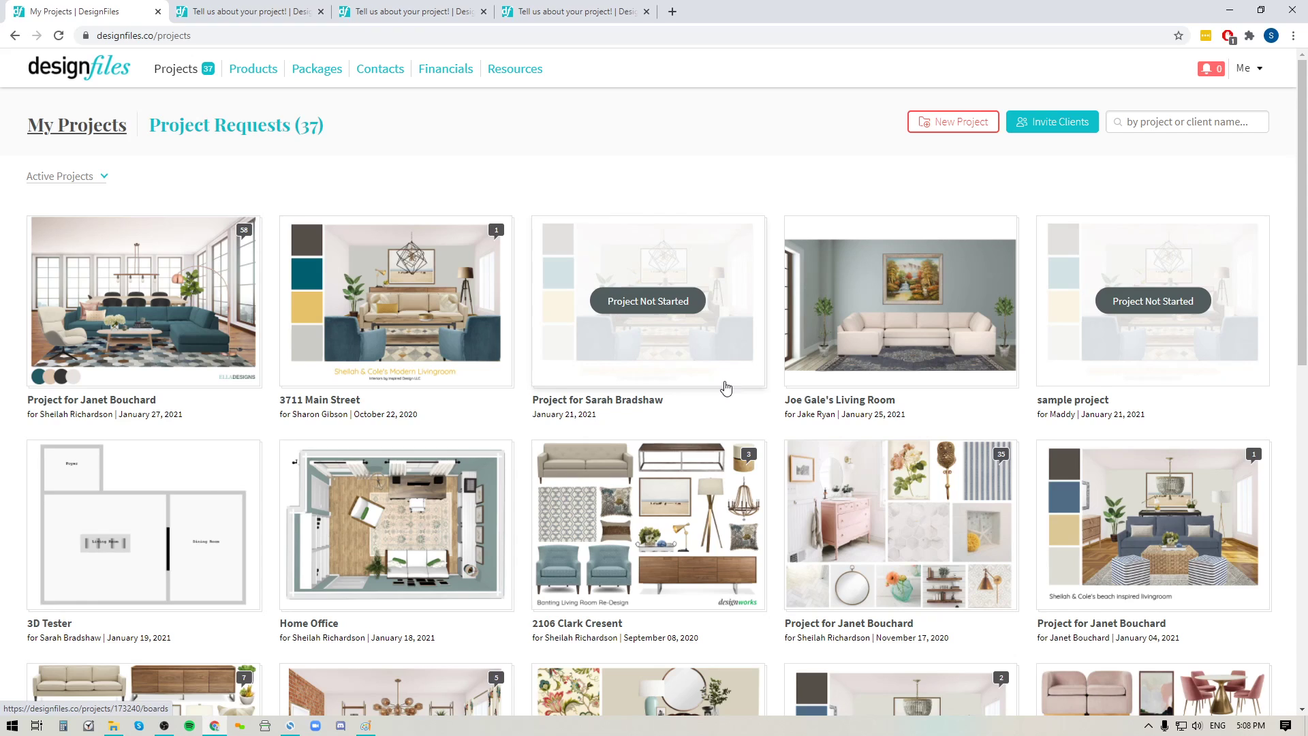
- Open the project questionnaire settings for the account and look through the list of questions
click(1261, 70)
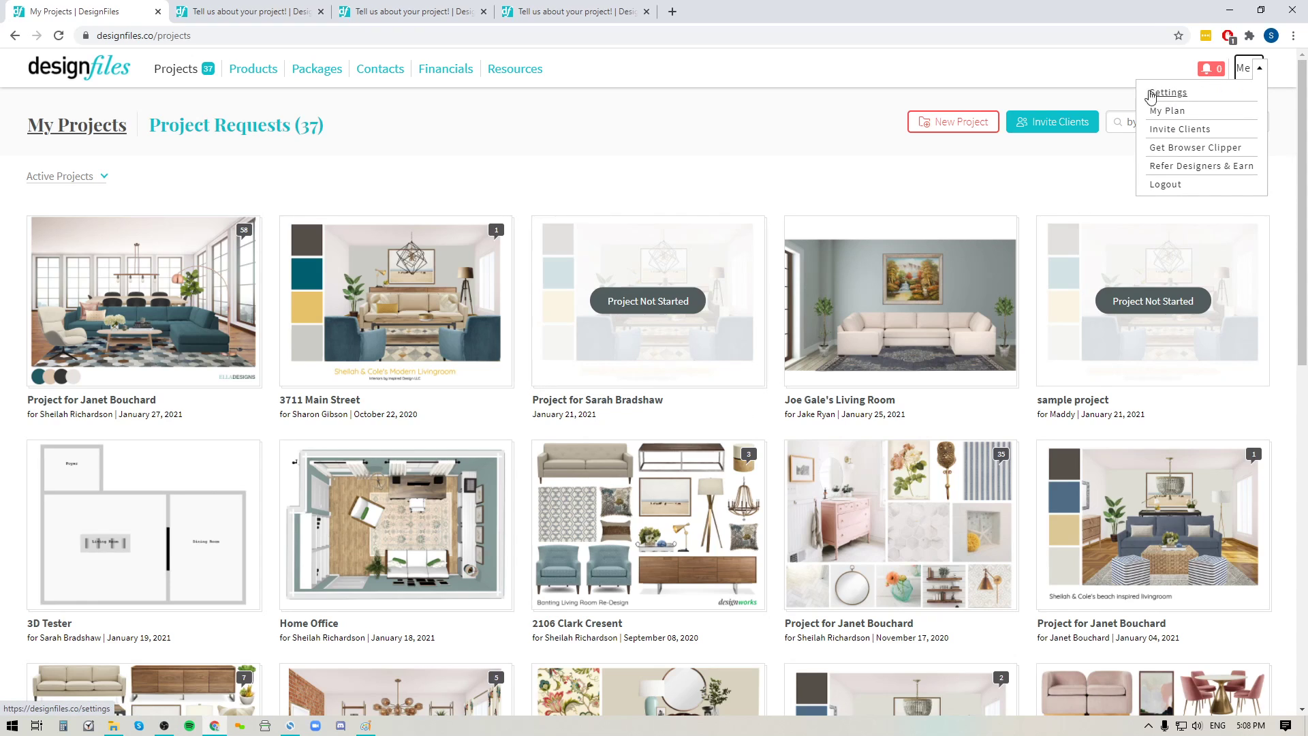
click(1171, 94)
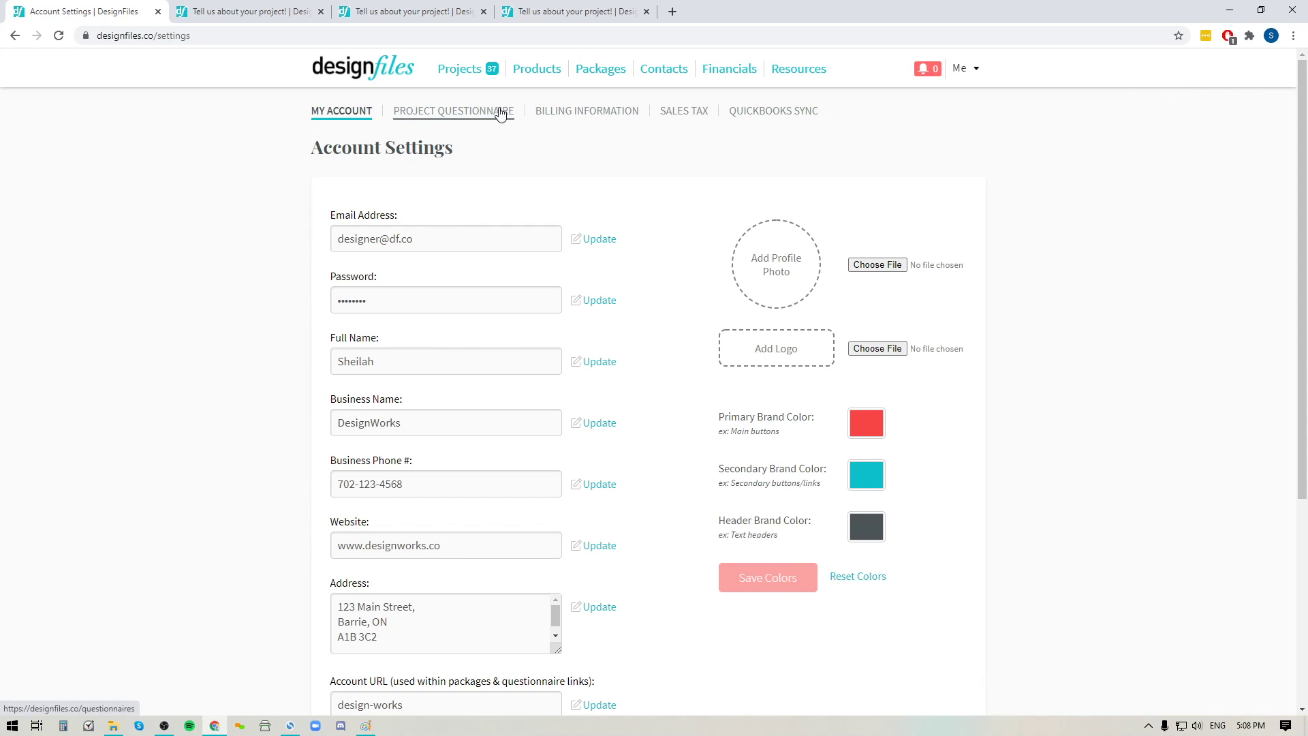
click(472, 115)
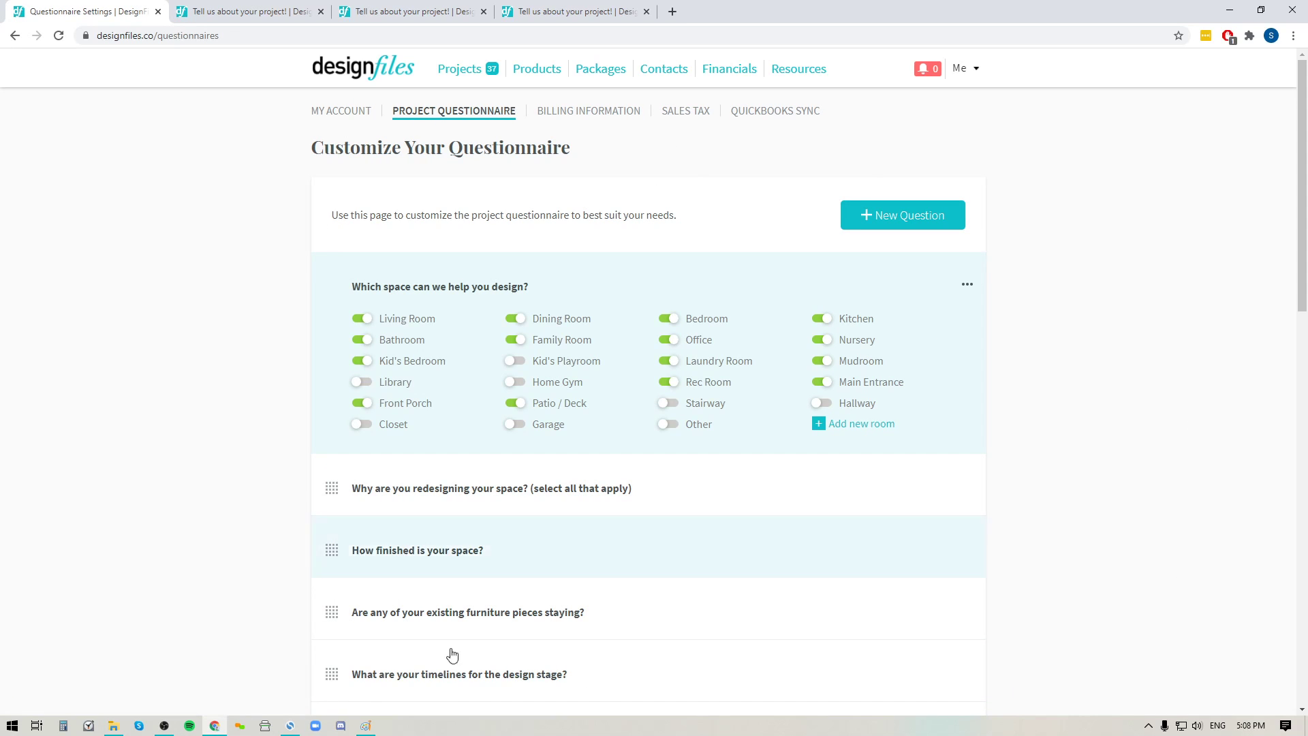
scroll(844, 570, down, 5)
scroll(833, 556, down, 5)
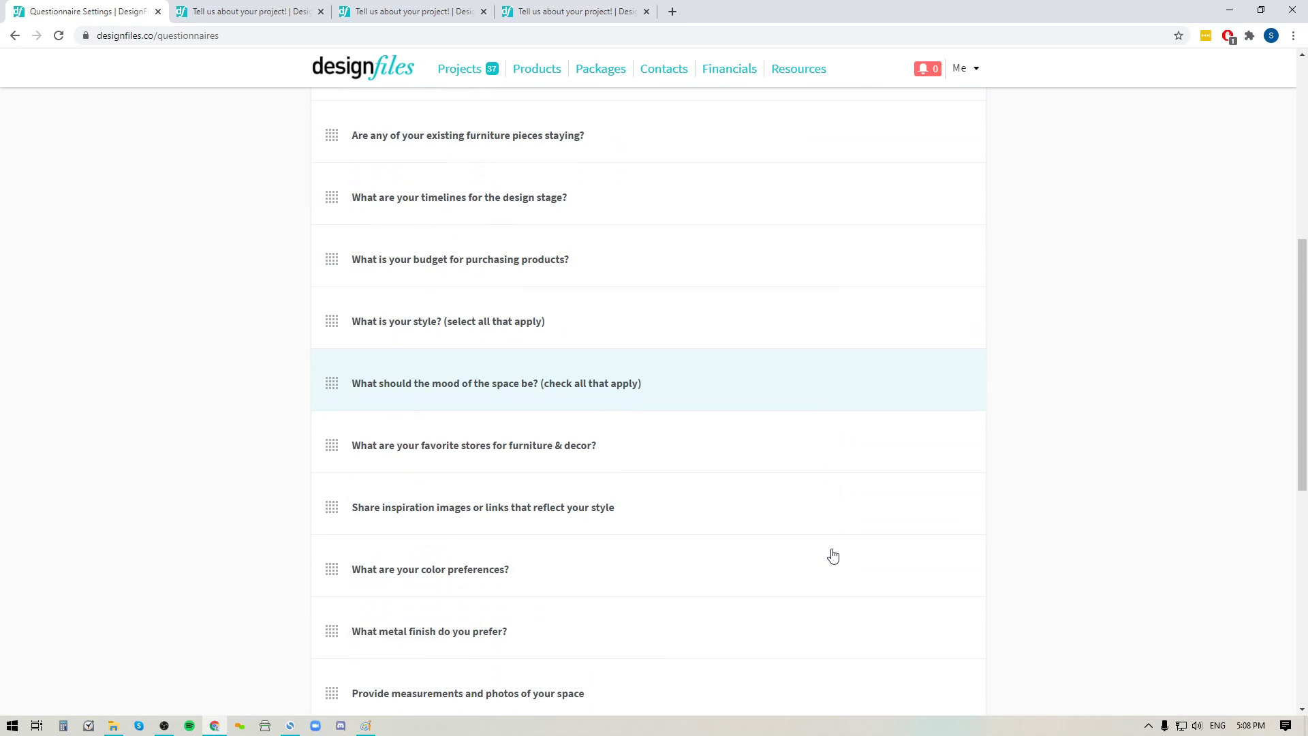
scroll(834, 556, up, 7)
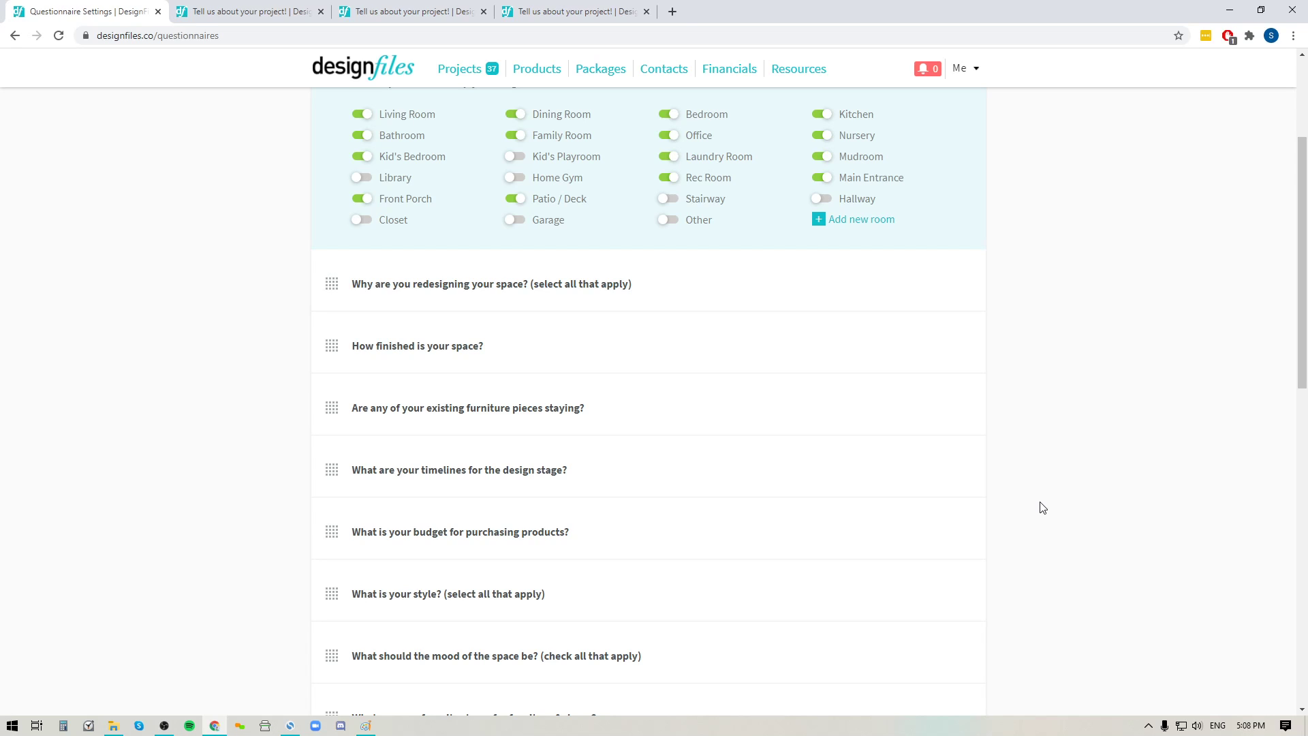
scroll(1040, 507, up, 3)
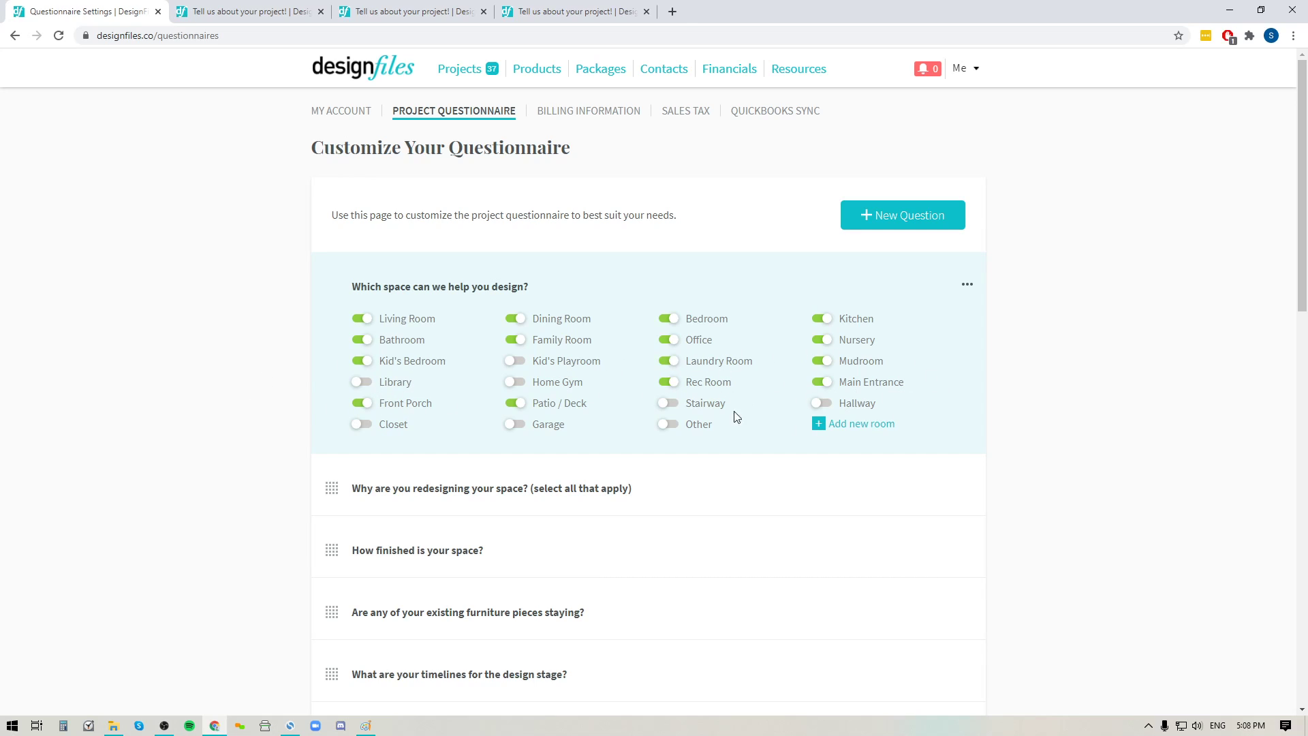
- Turn the Patio / Deck room off and back on, and add and remove a blank room
click(518, 405)
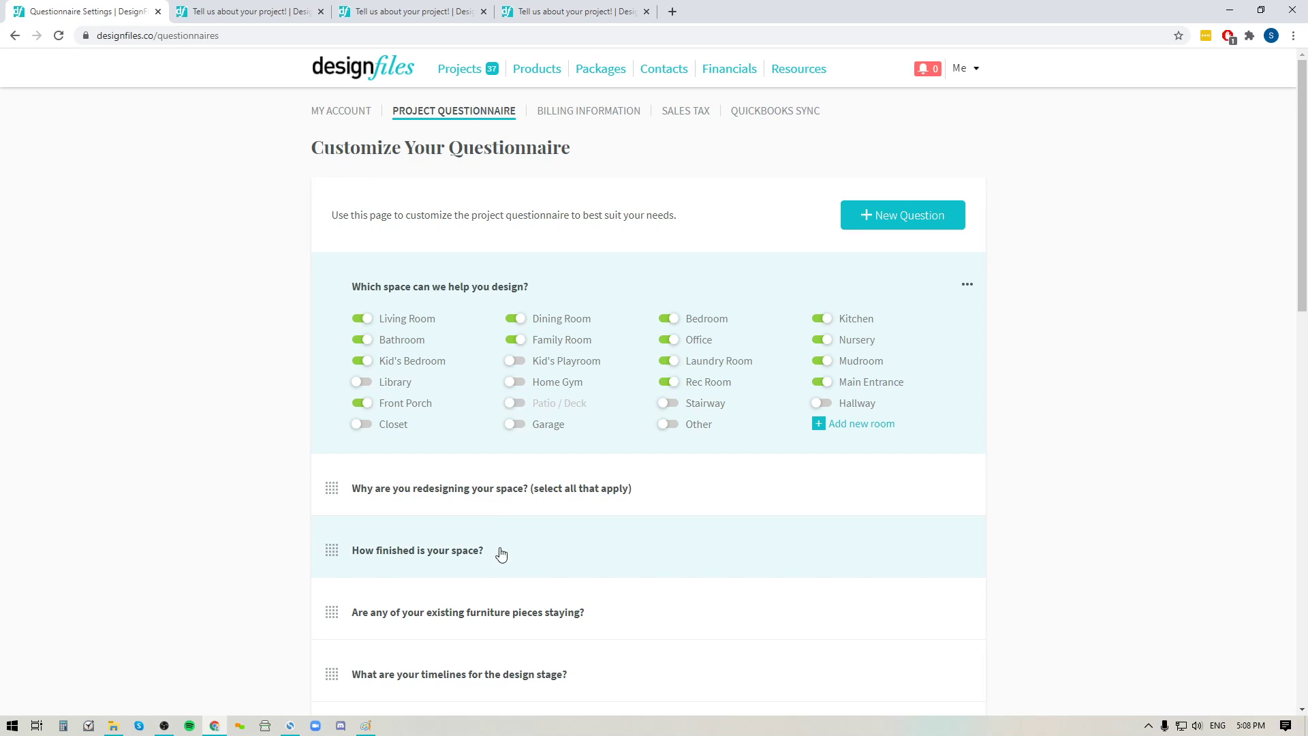
click(515, 404)
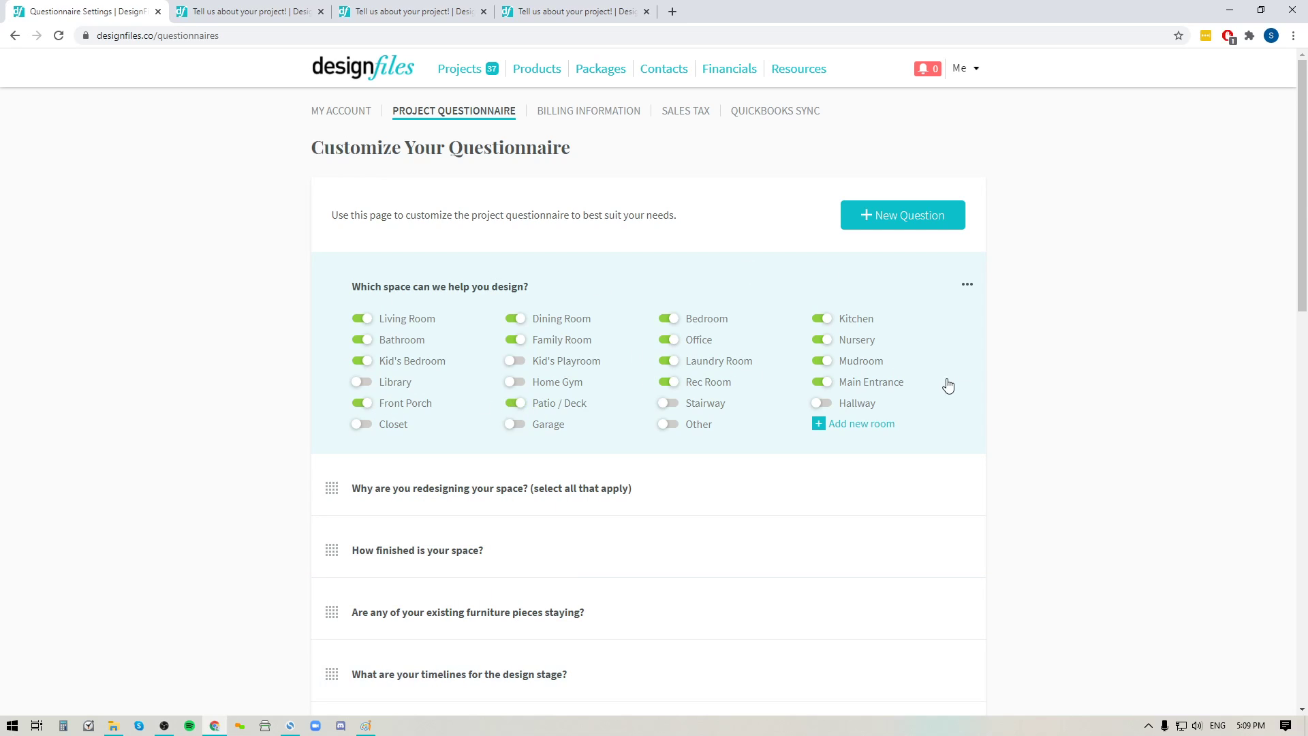
click(863, 424)
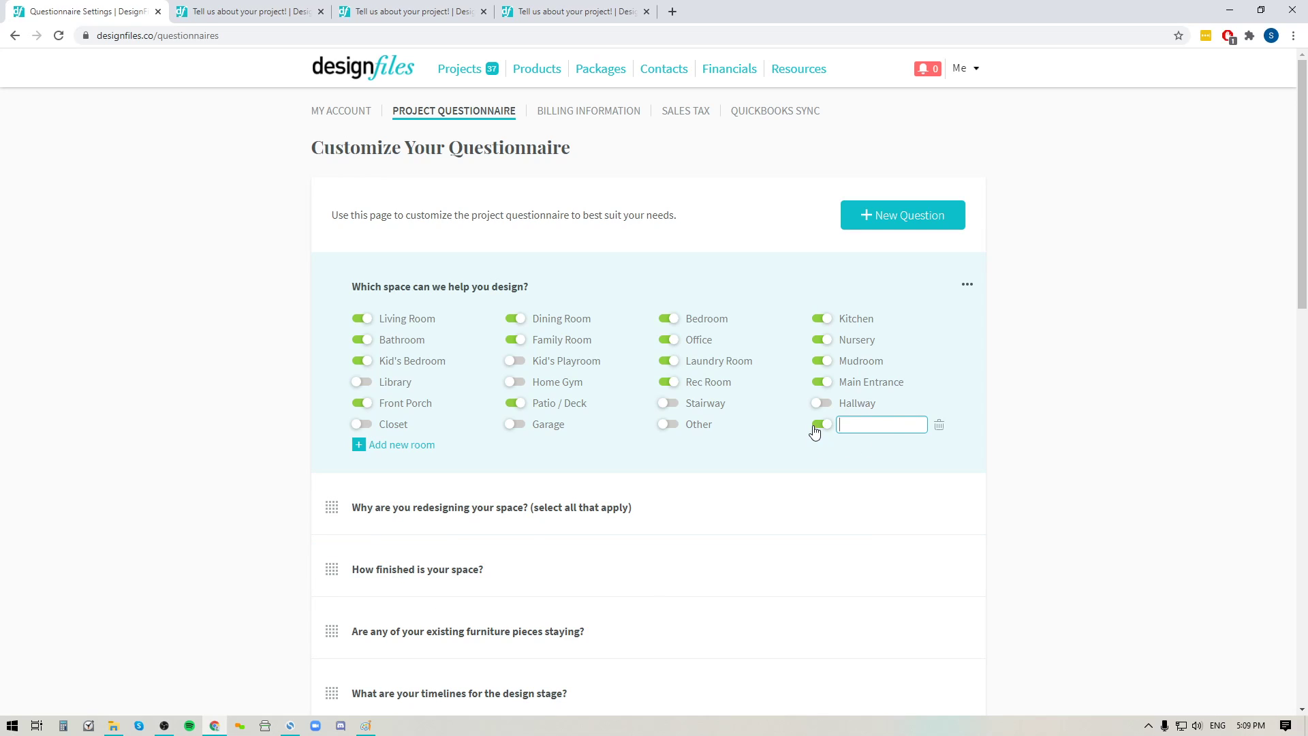
click(939, 427)
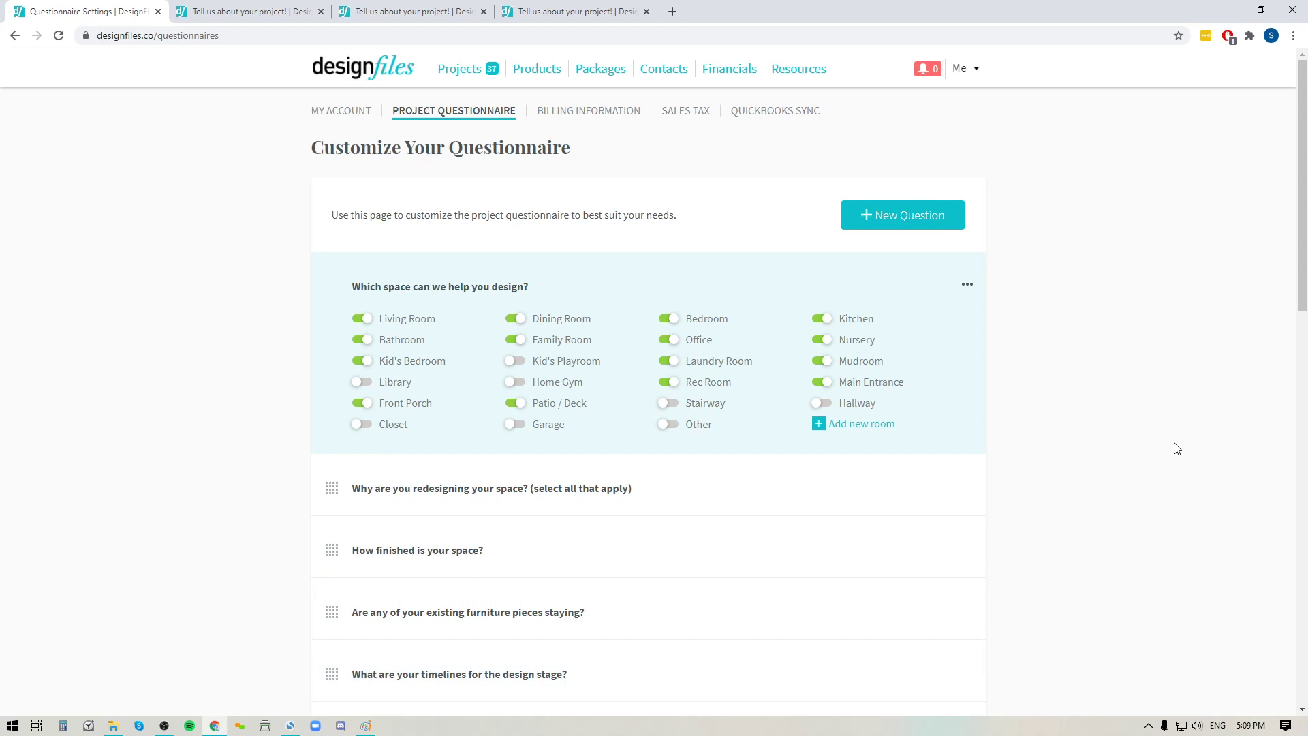
- Expand the "Why are you redesigning your space?" question, and add and remove a blank answer option
scroll(1177, 477, down, 3)
drag(598, 286, 590, 289)
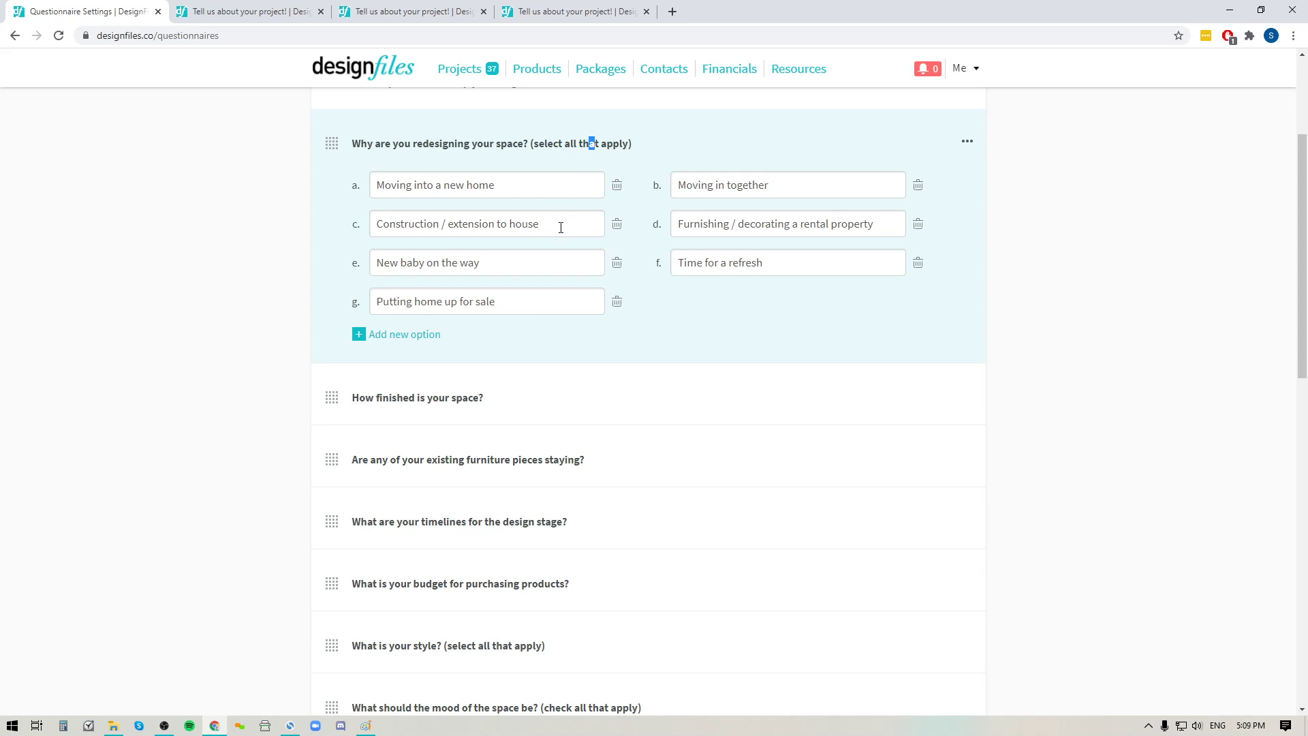
click(443, 156)
click(533, 188)
drag(501, 189, 366, 186)
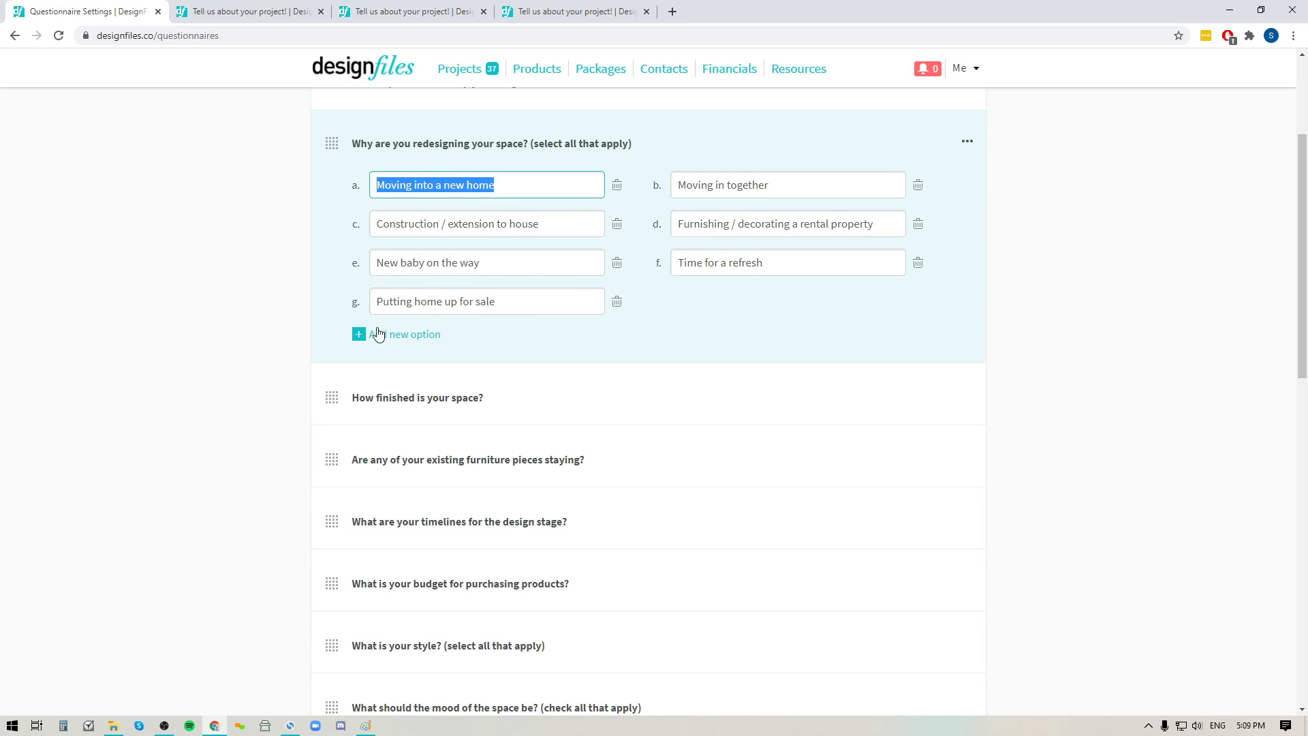
click(410, 335)
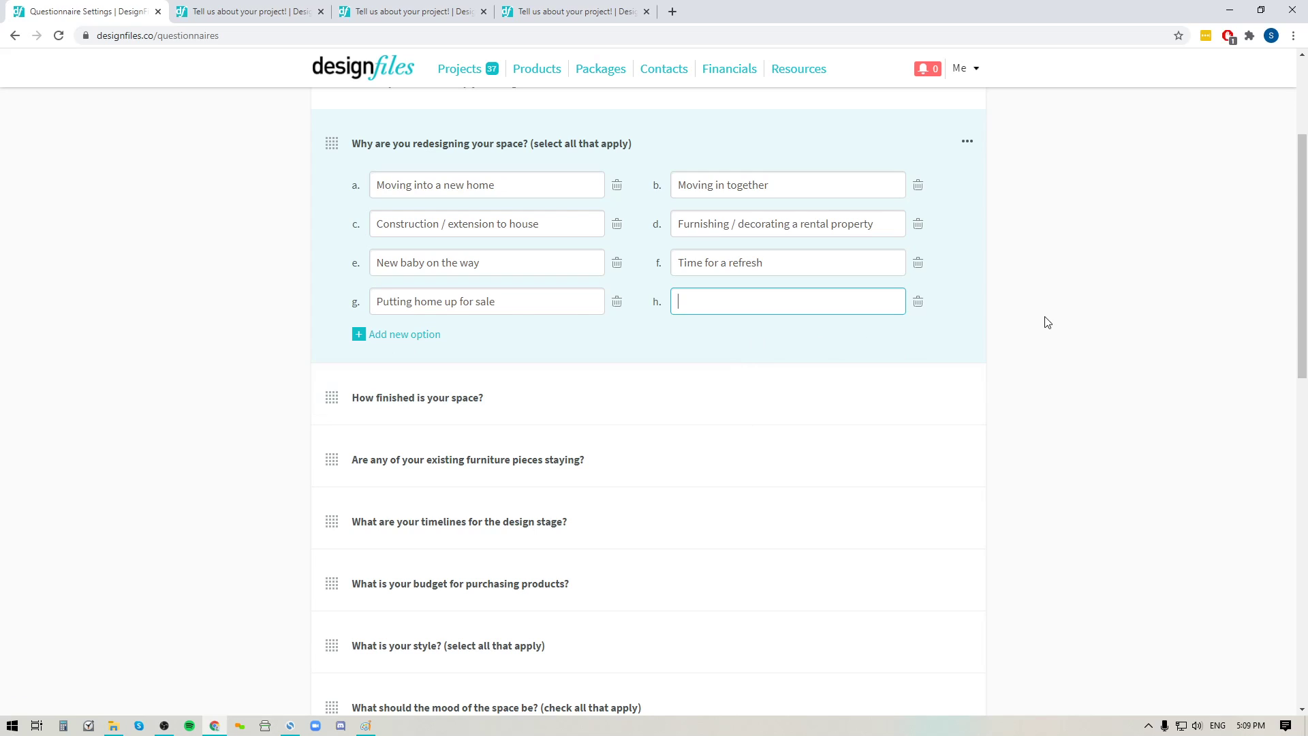
click(919, 303)
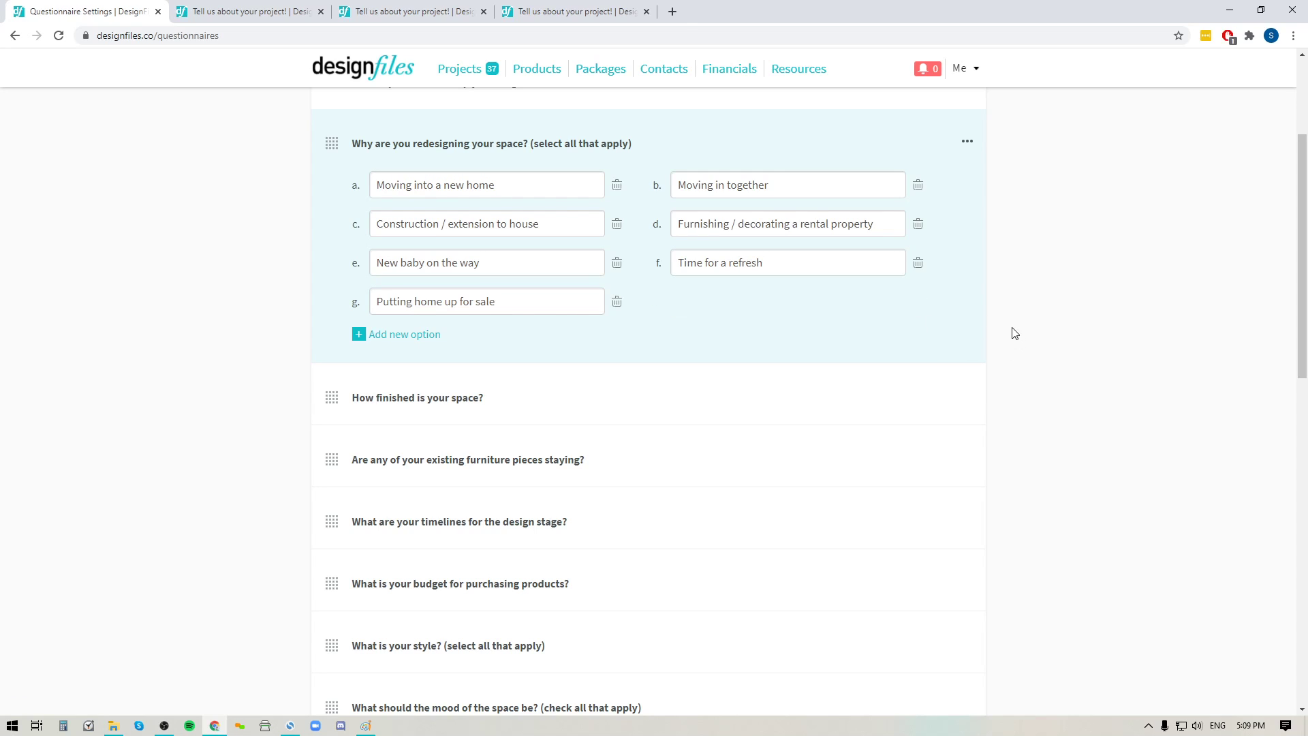
- Turn hiding of the "Why are you redesigning your space?" question on and back off
click(968, 145)
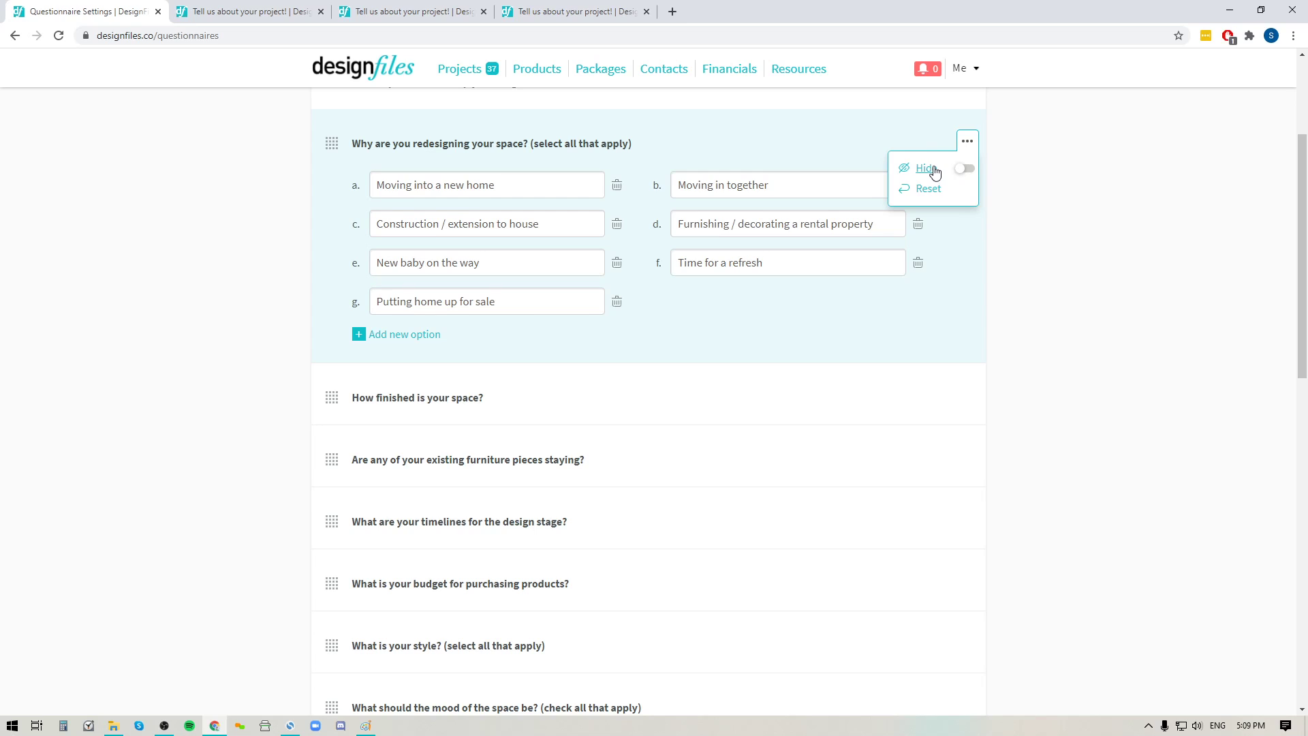
click(964, 170)
click(966, 169)
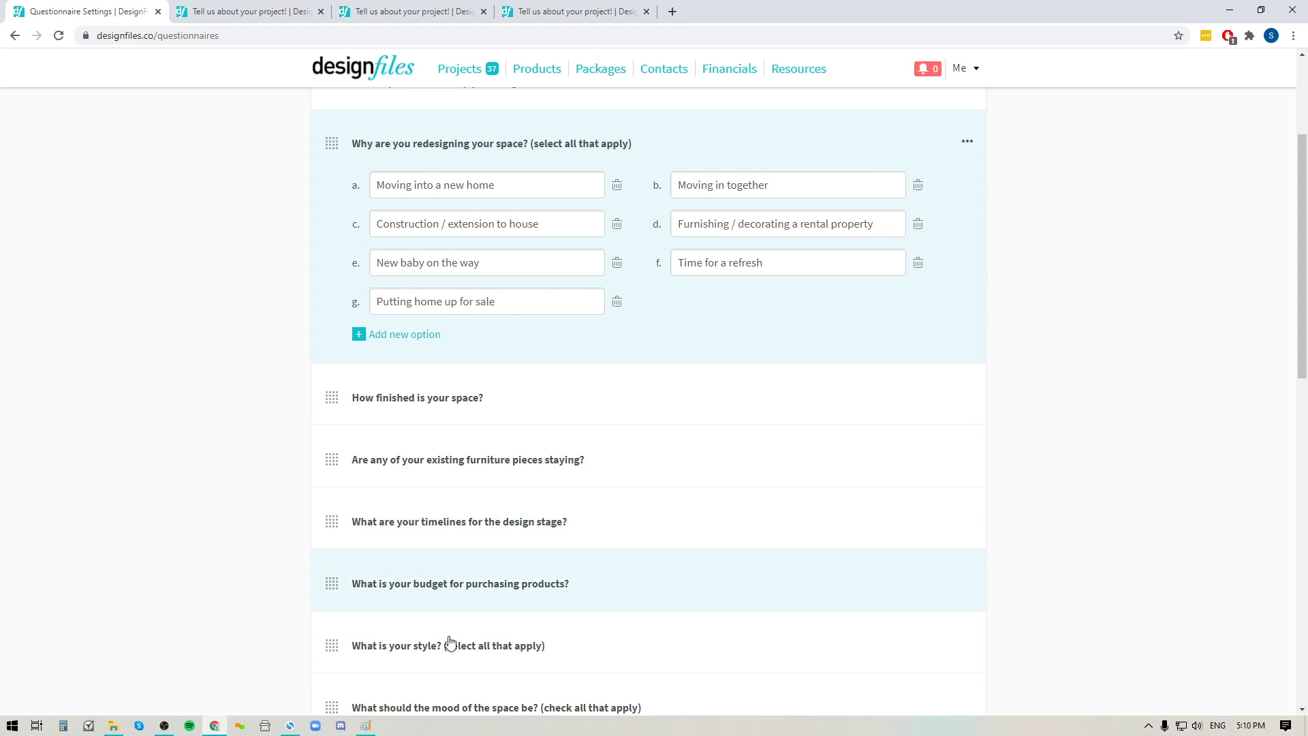
- Expand the "How finished is your space?" question and view its answer options and additional question options
scroll(673, 531, down, 3)
scroll(672, 531, up, 1)
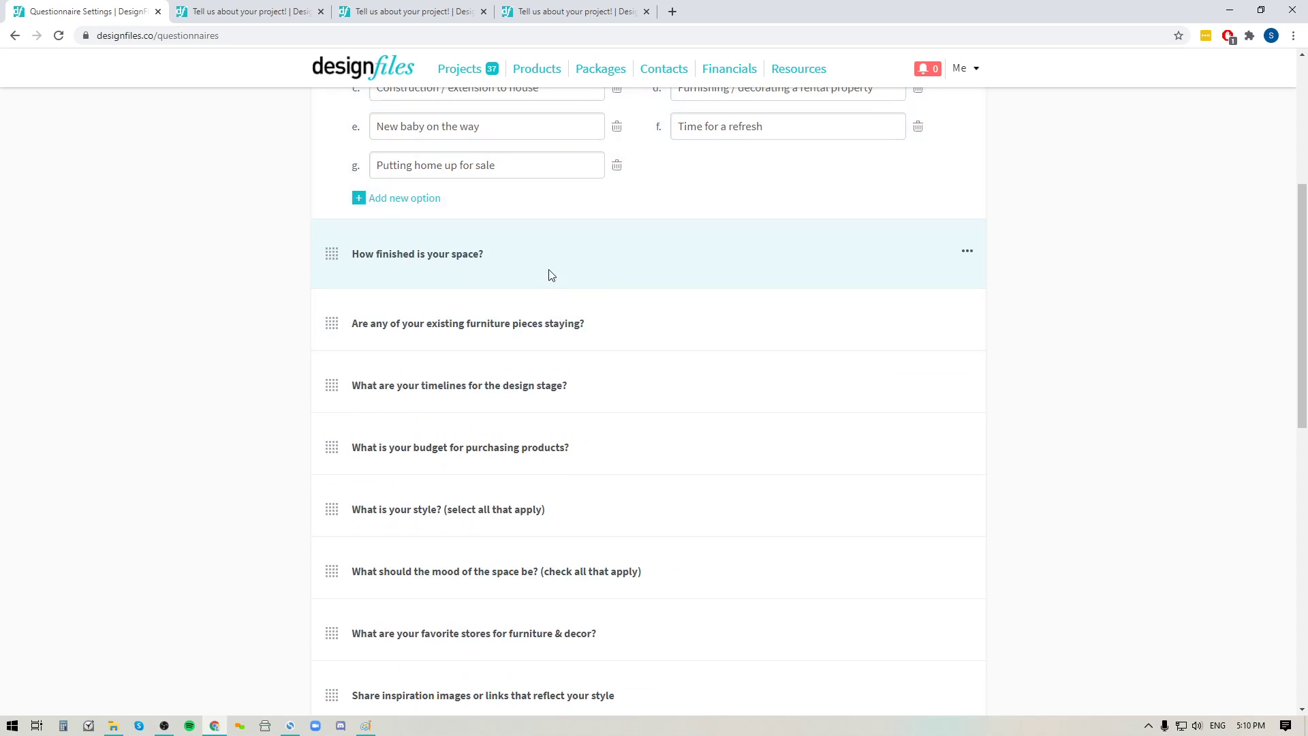
click(590, 272)
scroll(618, 370, up, 1)
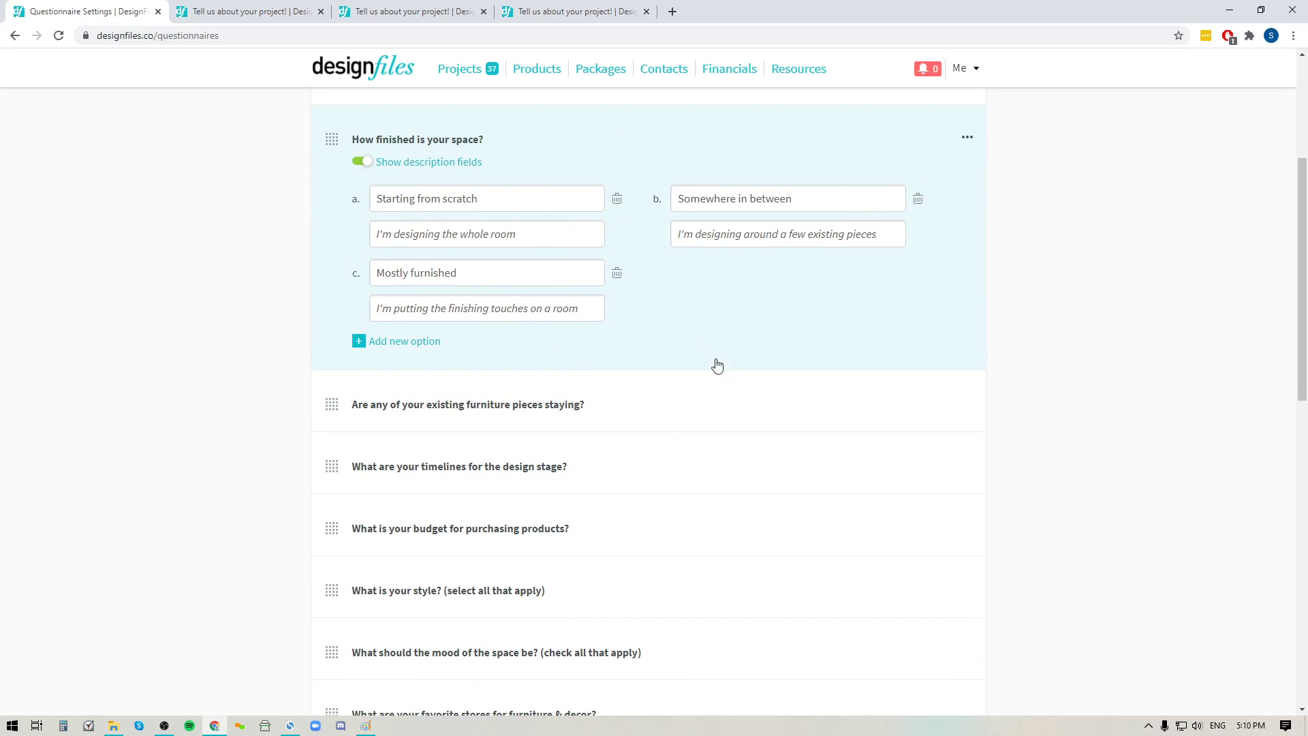
click(968, 138)
- Expand the "What is your style?" question and turn the Contemporary style off and back on
scroll(1077, 412, down, 5)
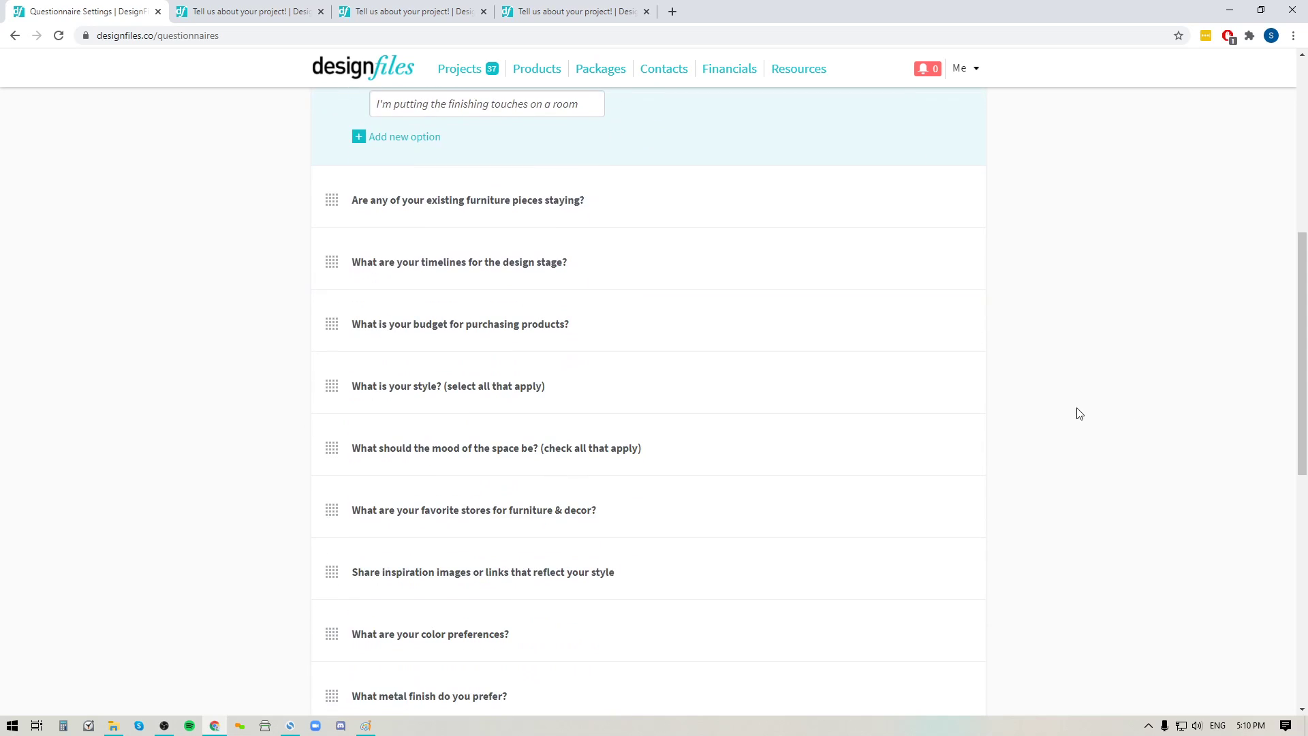
click(436, 259)
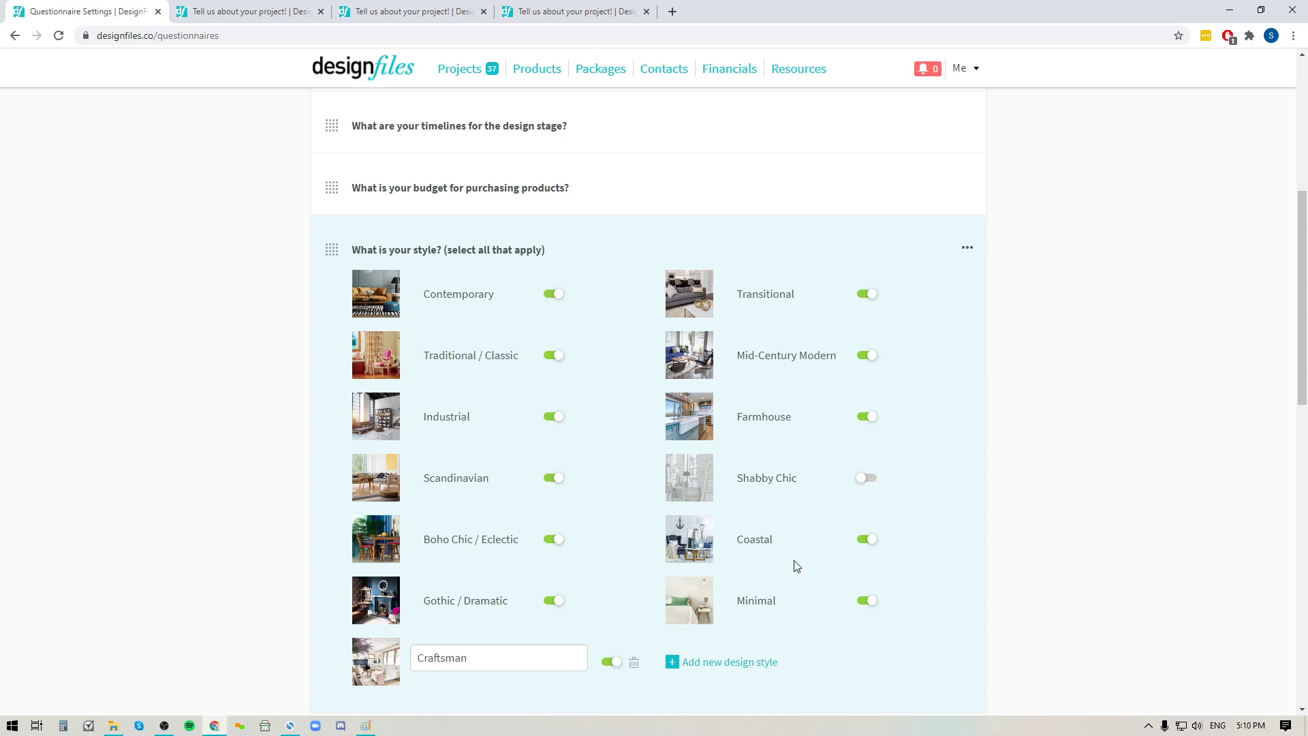
click(555, 297)
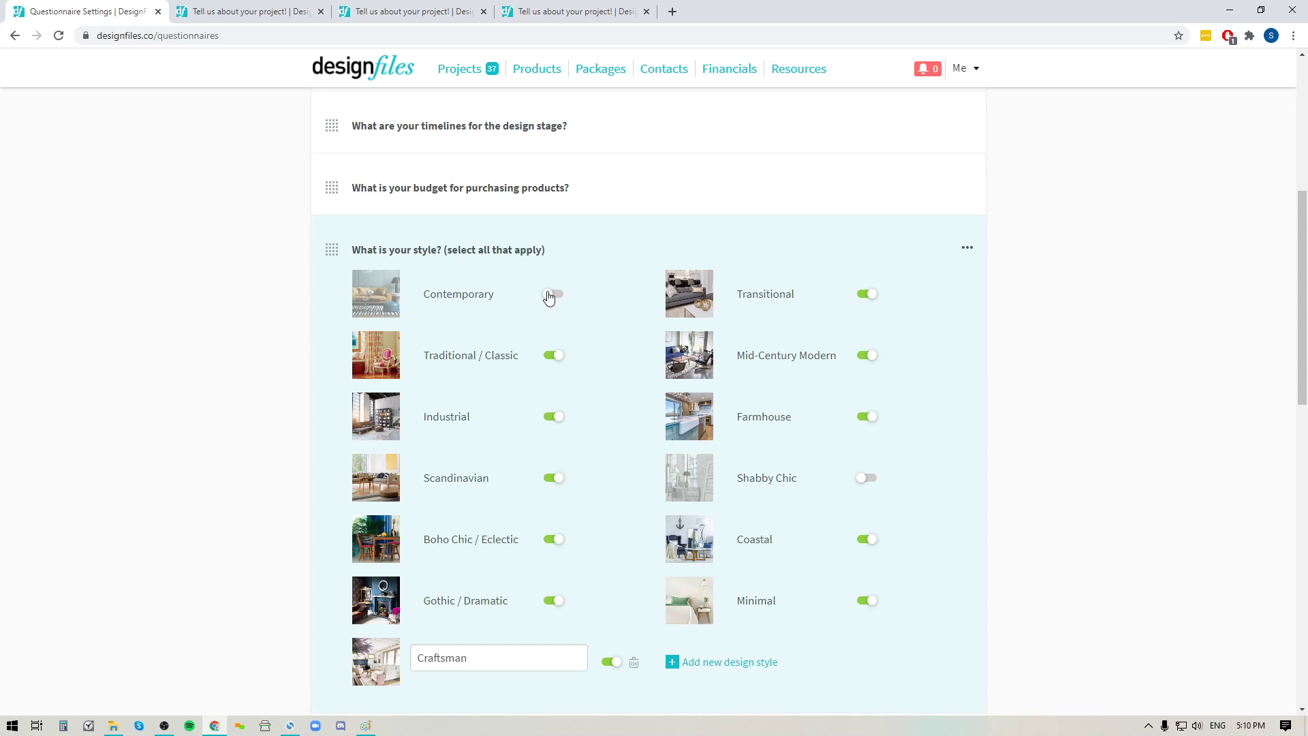
click(547, 296)
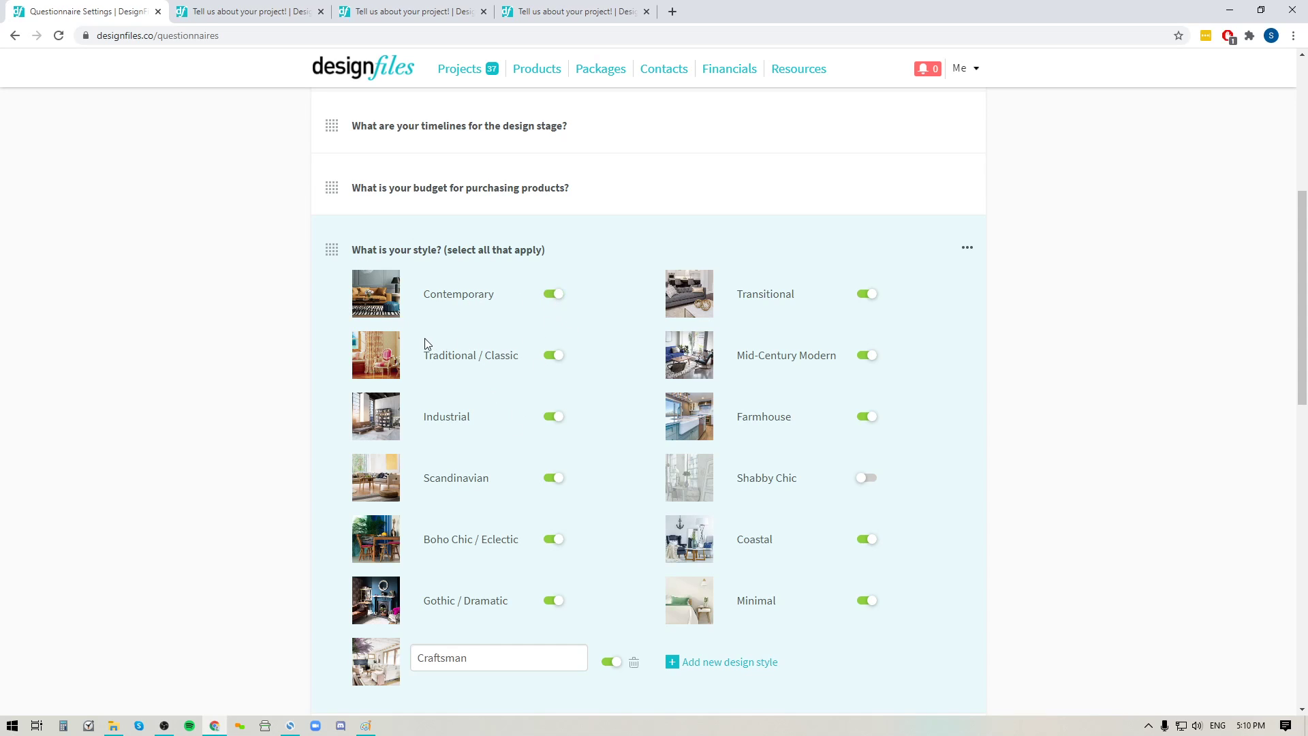
- Browse for a replacement image for the Contemporary style and cancel the selection
mouse_move(387, 298)
click(392, 308)
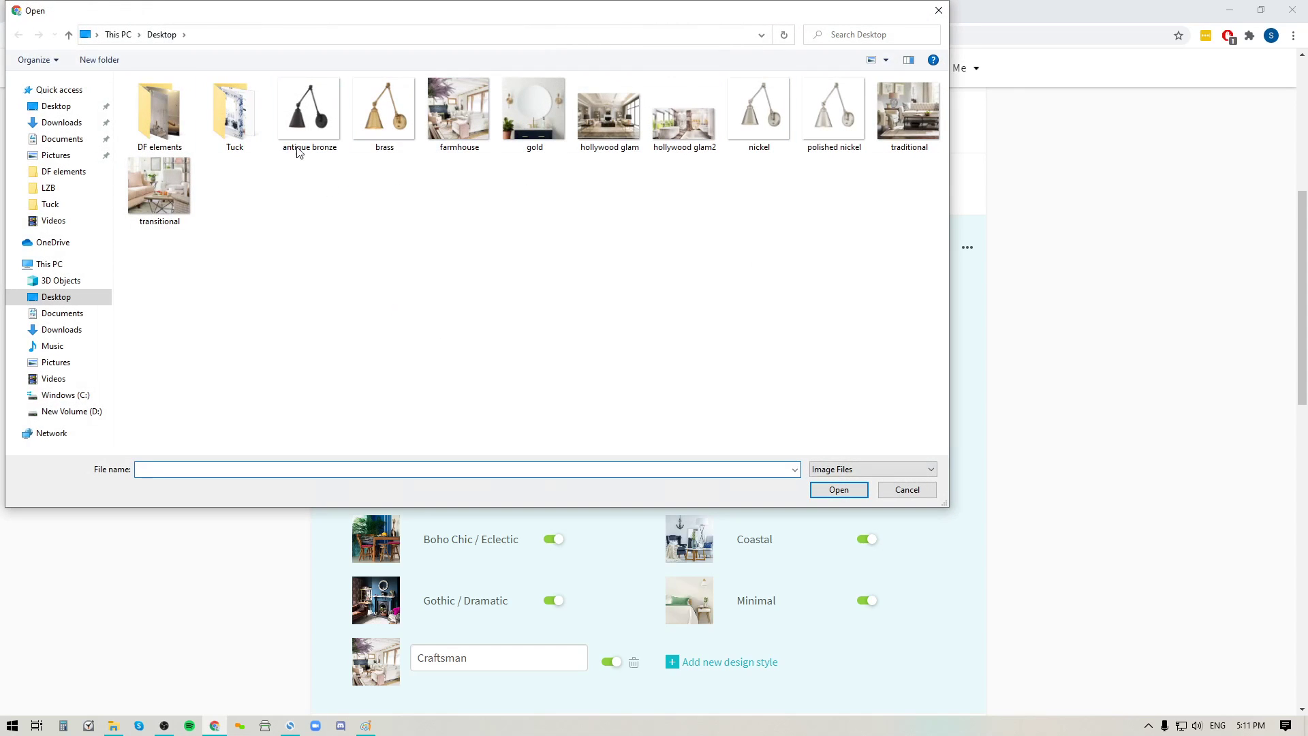
click(893, 491)
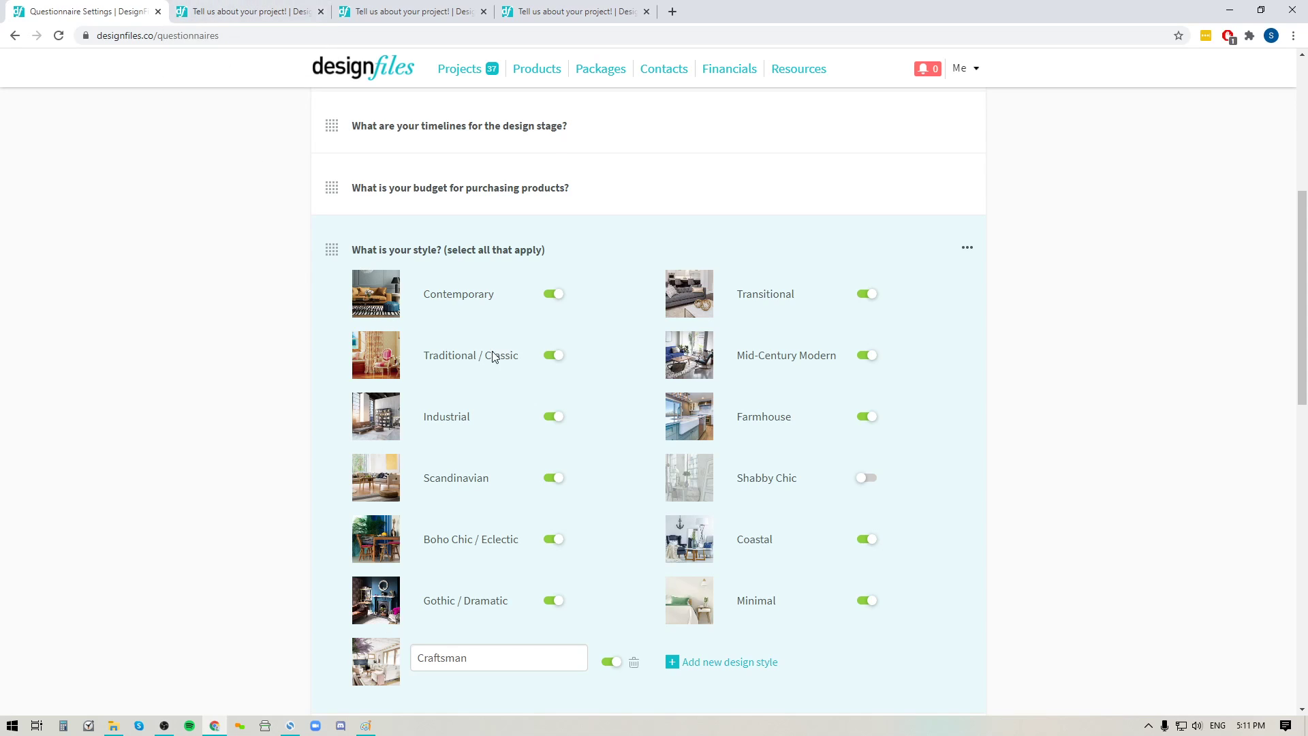
- Switch to the client-facing preview of the style question and select Mid-Century Modern and Industrial as answers
click(263, 14)
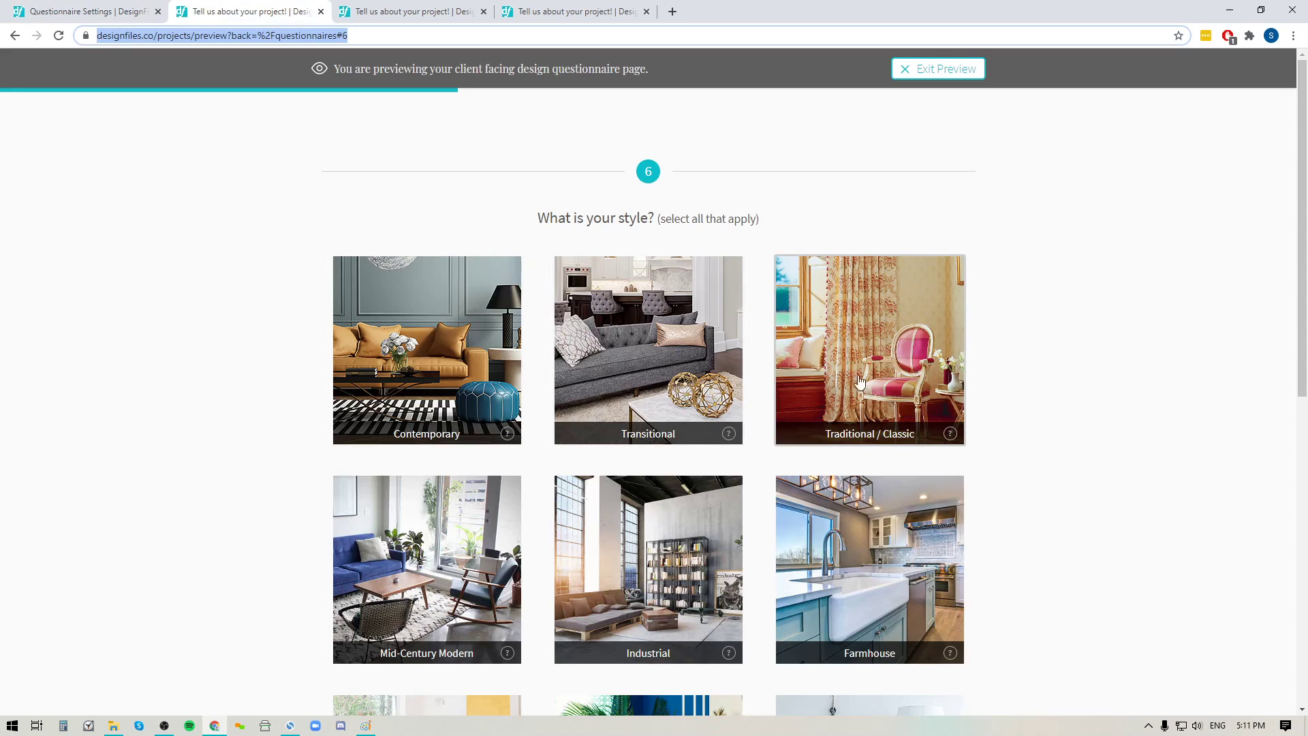
scroll(477, 409, down, 2)
click(444, 427)
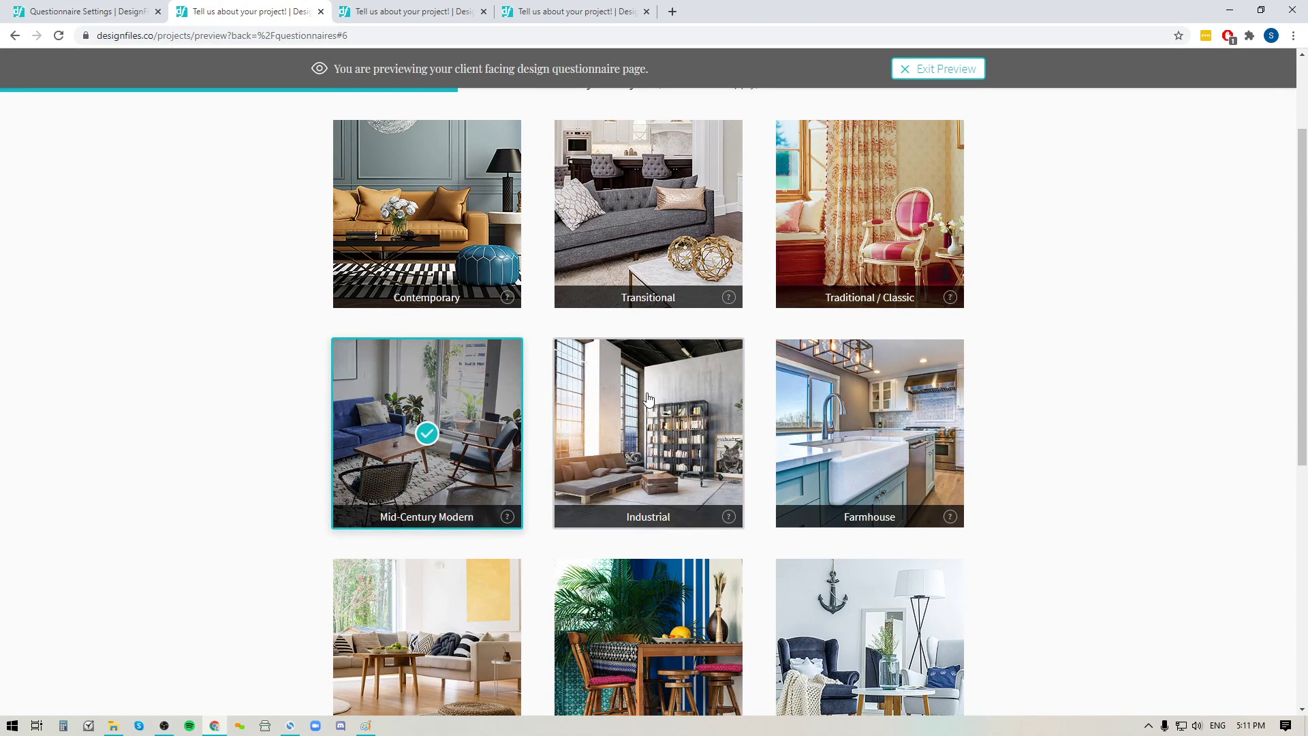
click(646, 399)
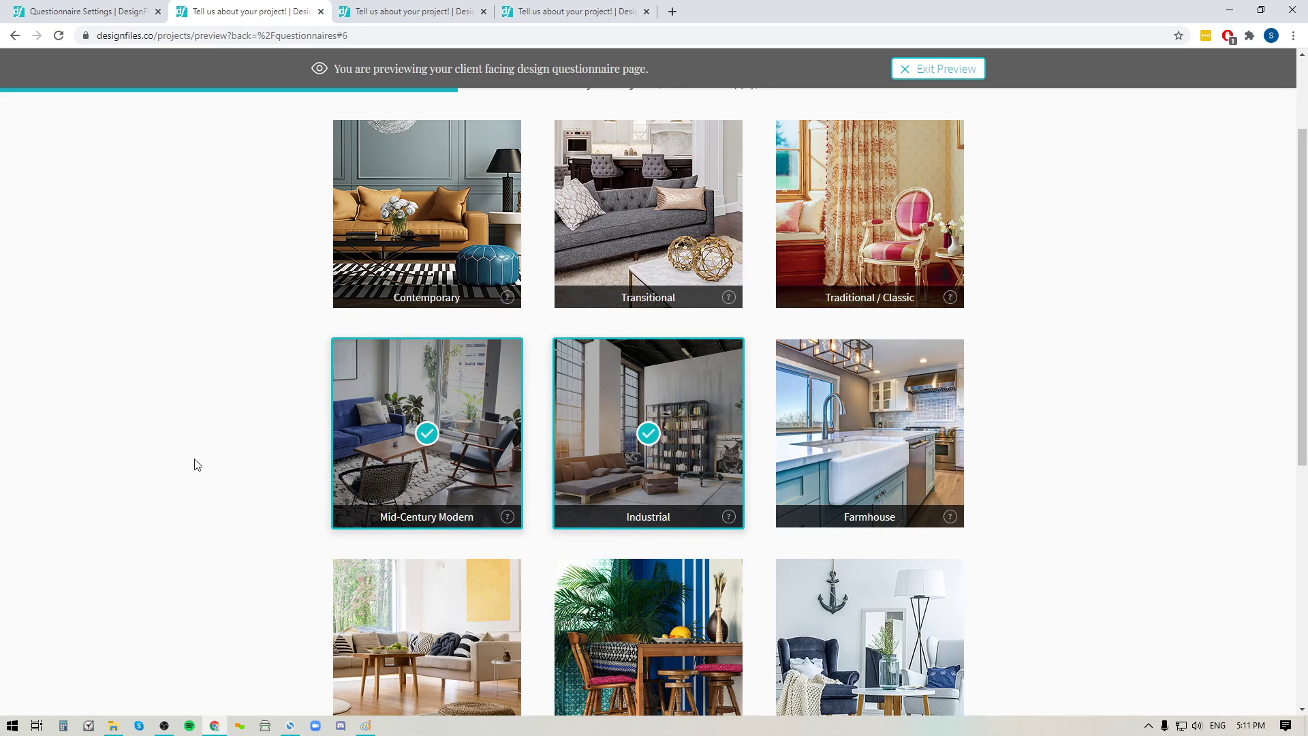
scroll(234, 471, up, 1)
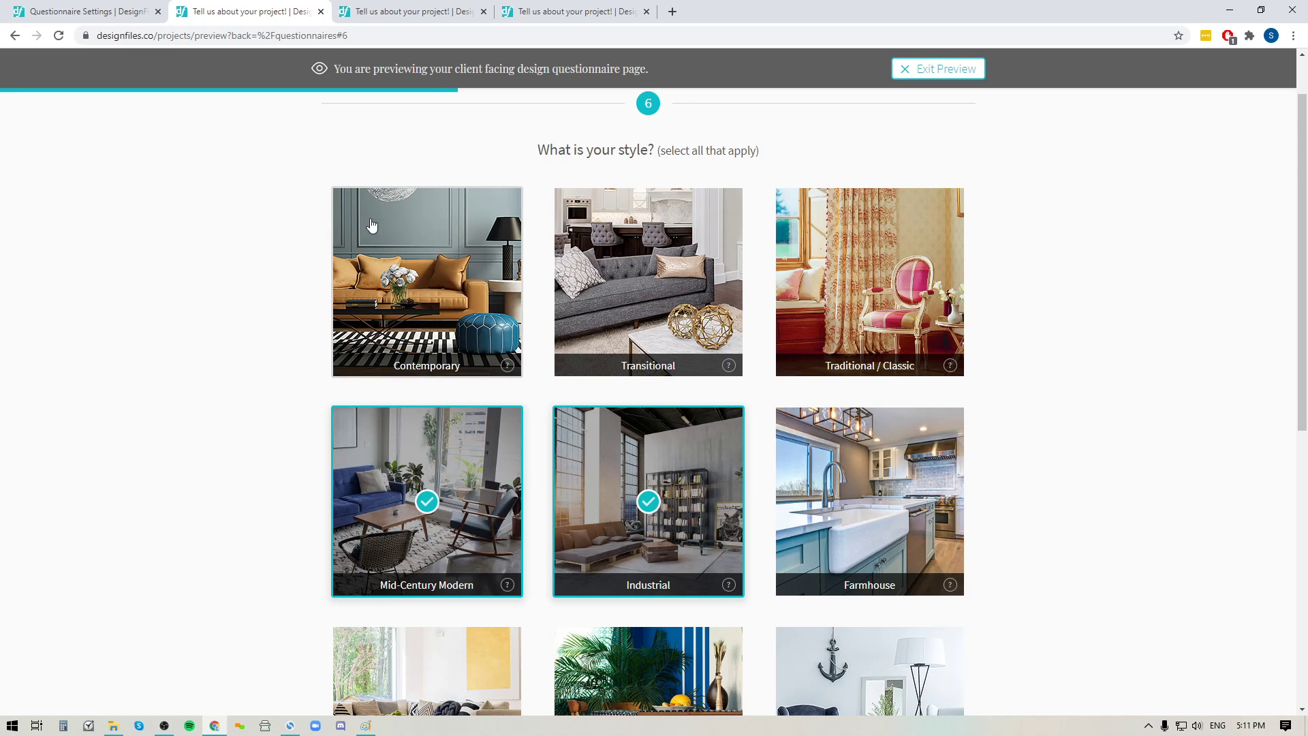
- Return to the questionnaire settings, and add and remove a blank design style after Craftsman
click(100, 15)
scroll(1060, 450, down, 3)
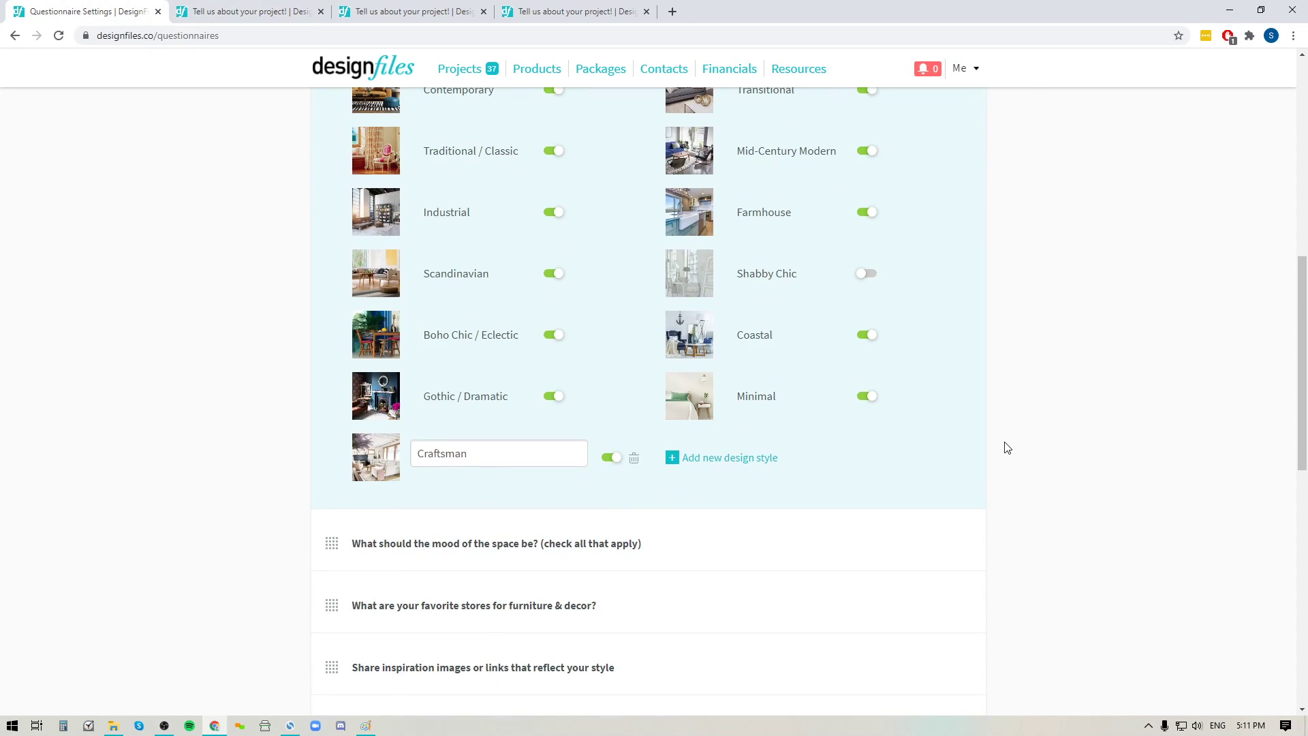
mouse_move(377, 472)
click(761, 464)
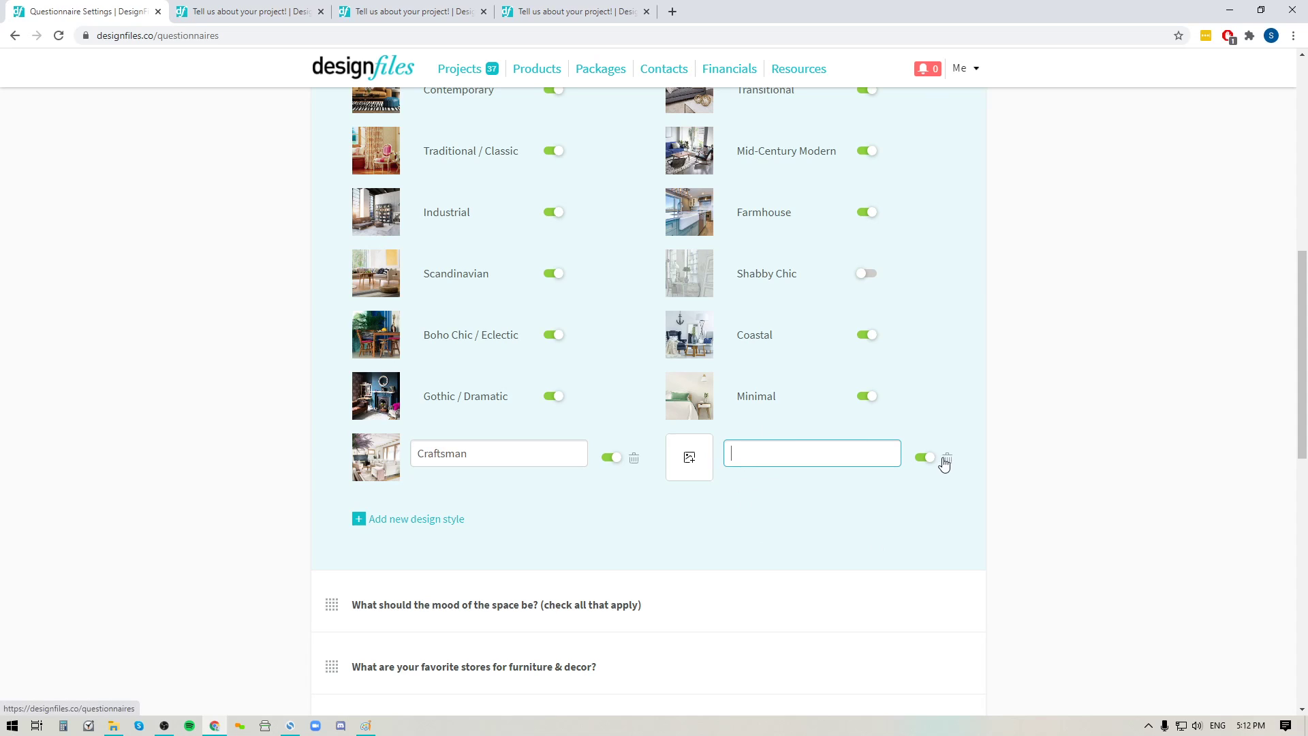
click(947, 458)
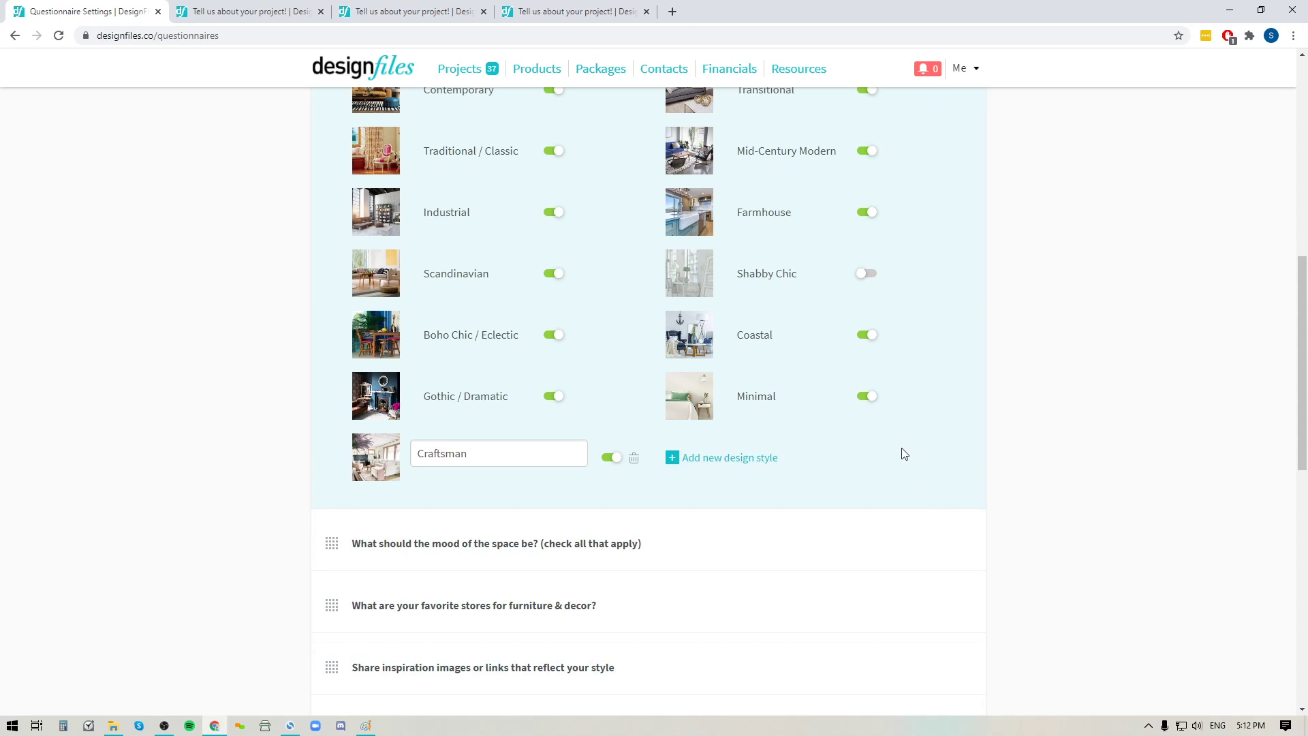
- Expand the "What are your favorite stores for furniture & decor?" question and check its hide option
scroll(905, 399, down, 5)
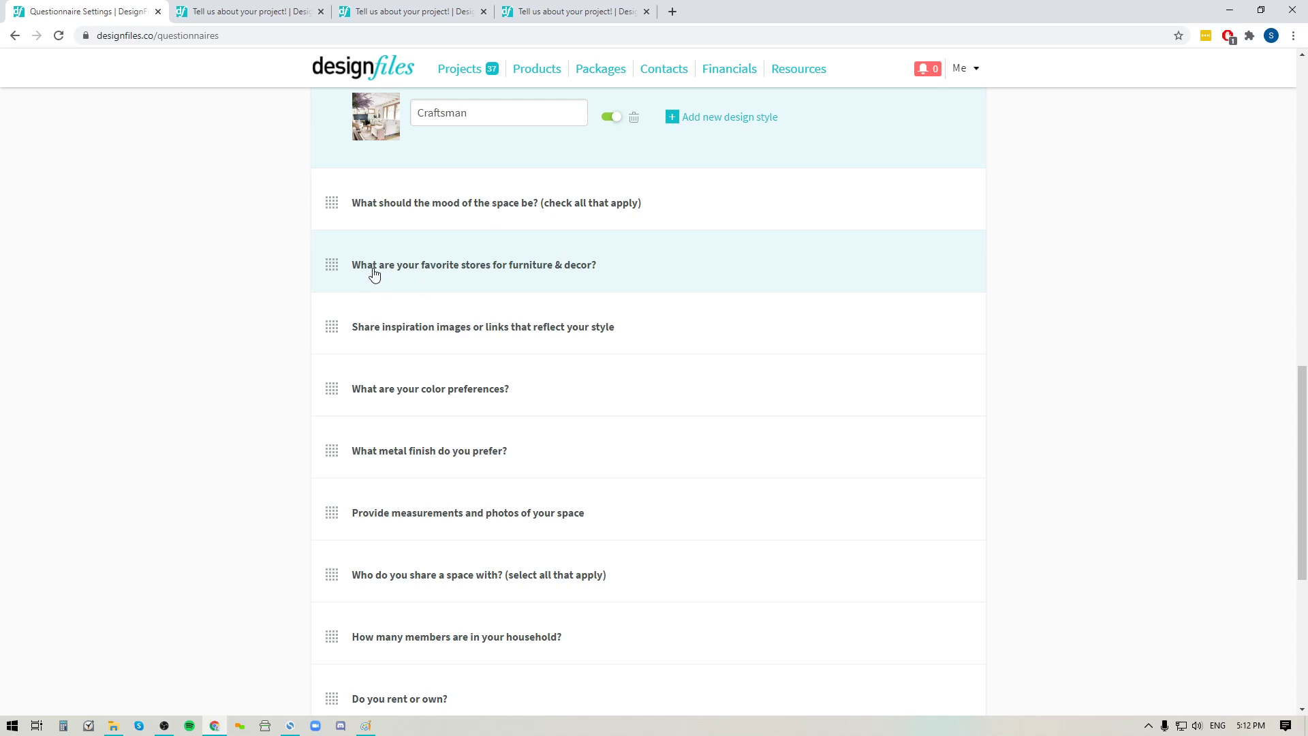
click(559, 270)
scroll(682, 279, down, 7)
scroll(815, 354, up, 5)
scroll(820, 402, up, 1)
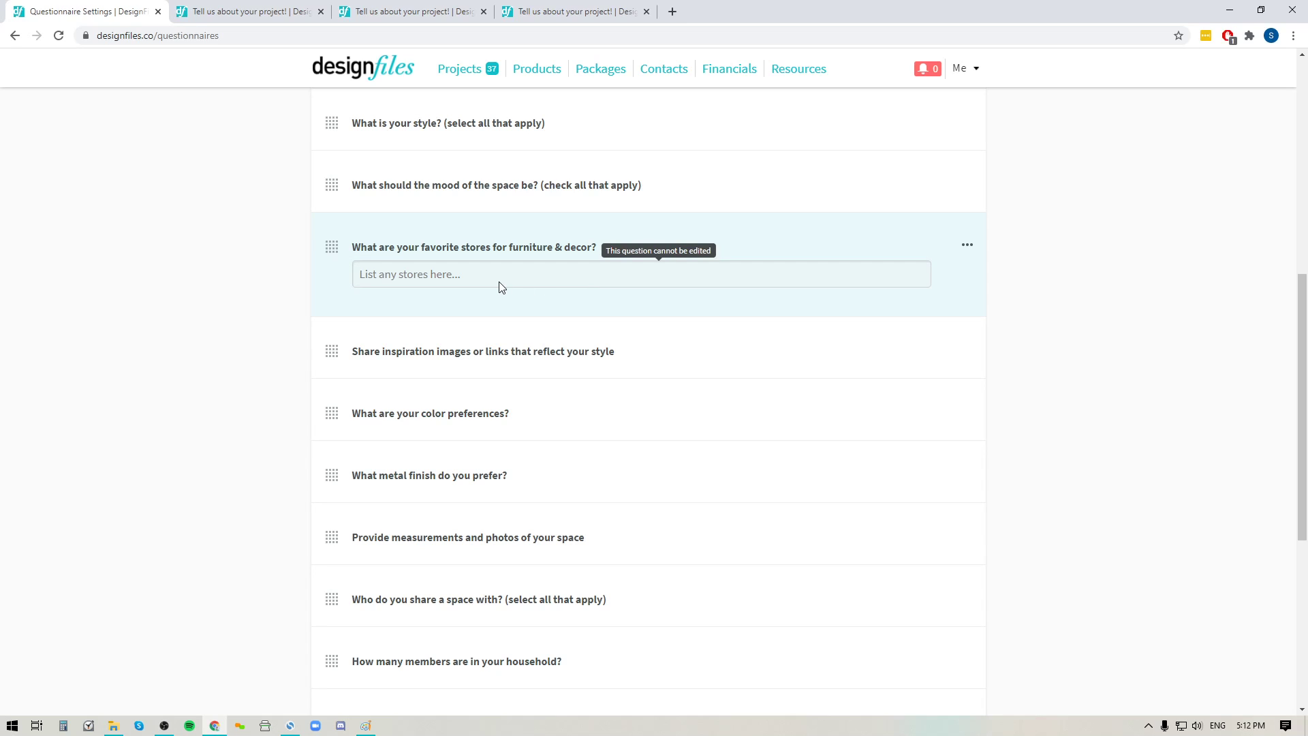
click(967, 245)
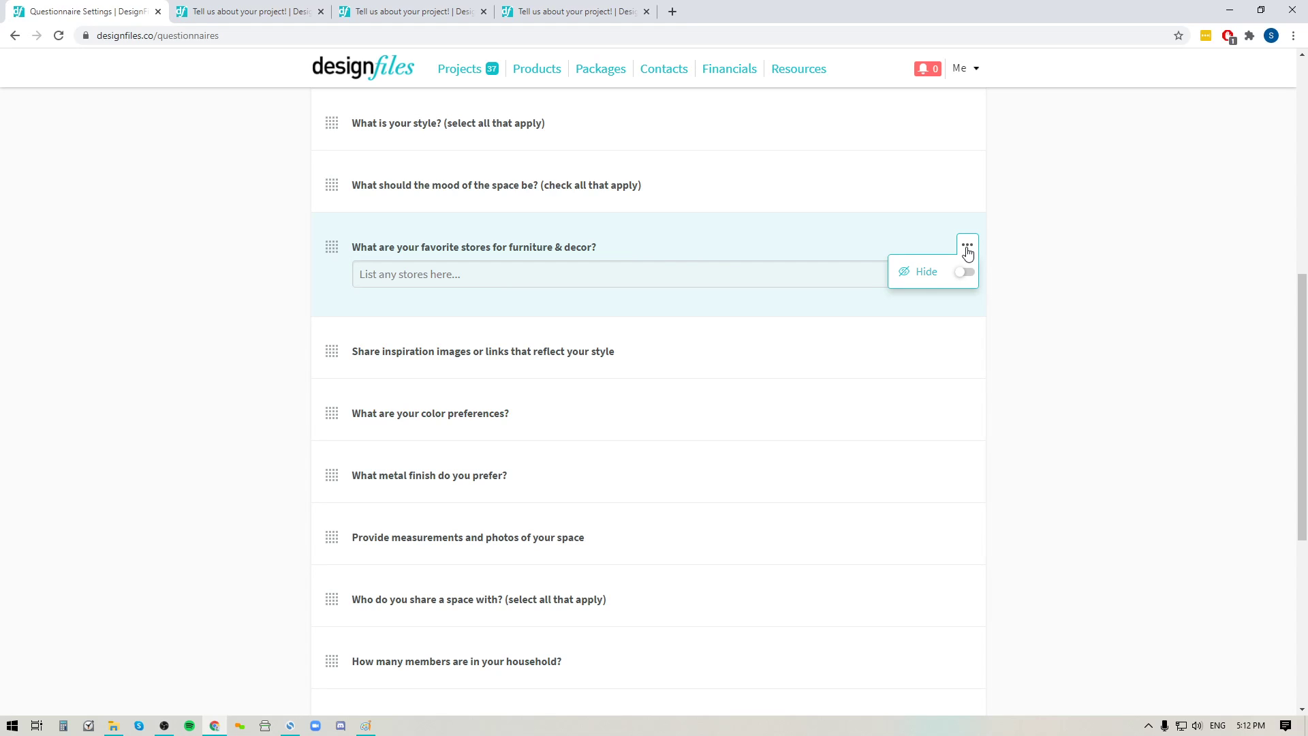
click(1060, 250)
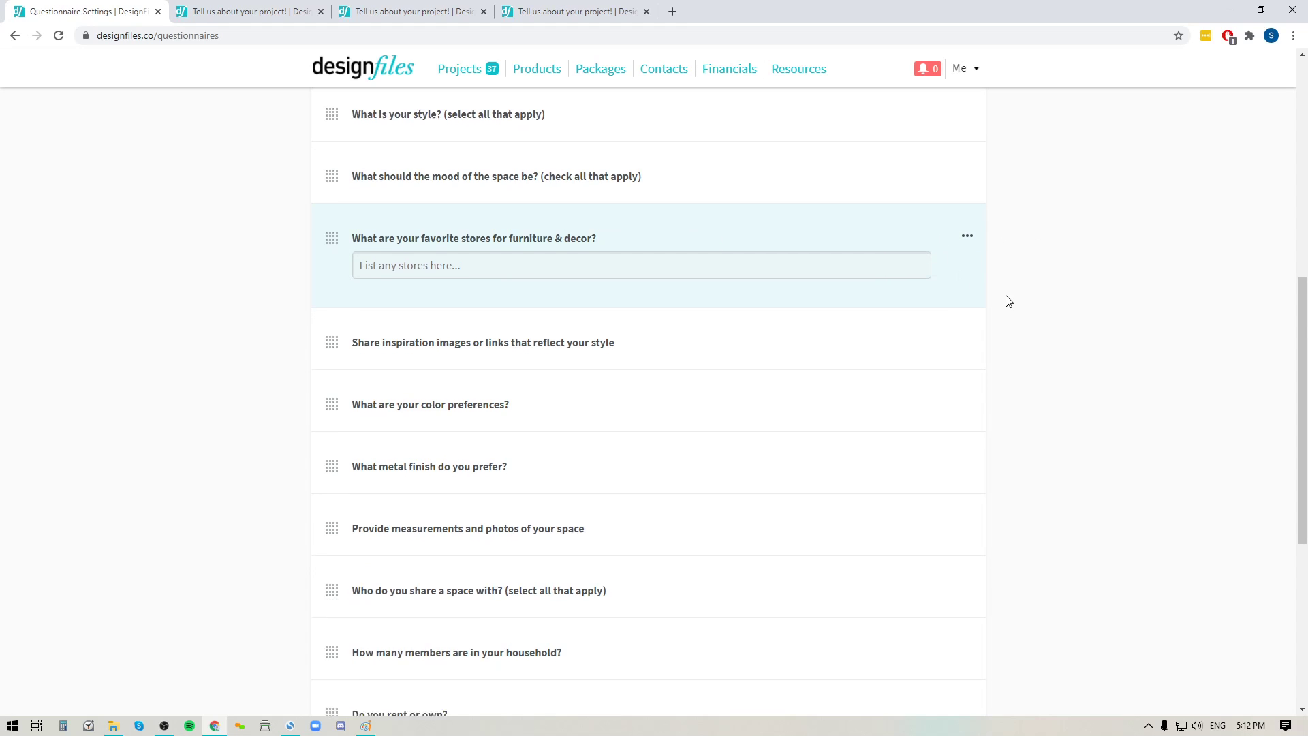
- Expand the "Share inspiration images or links that reflect your style" question, viewing its client-facing preview and its hide option in the questionnaire settings
scroll(1008, 300, down, 2)
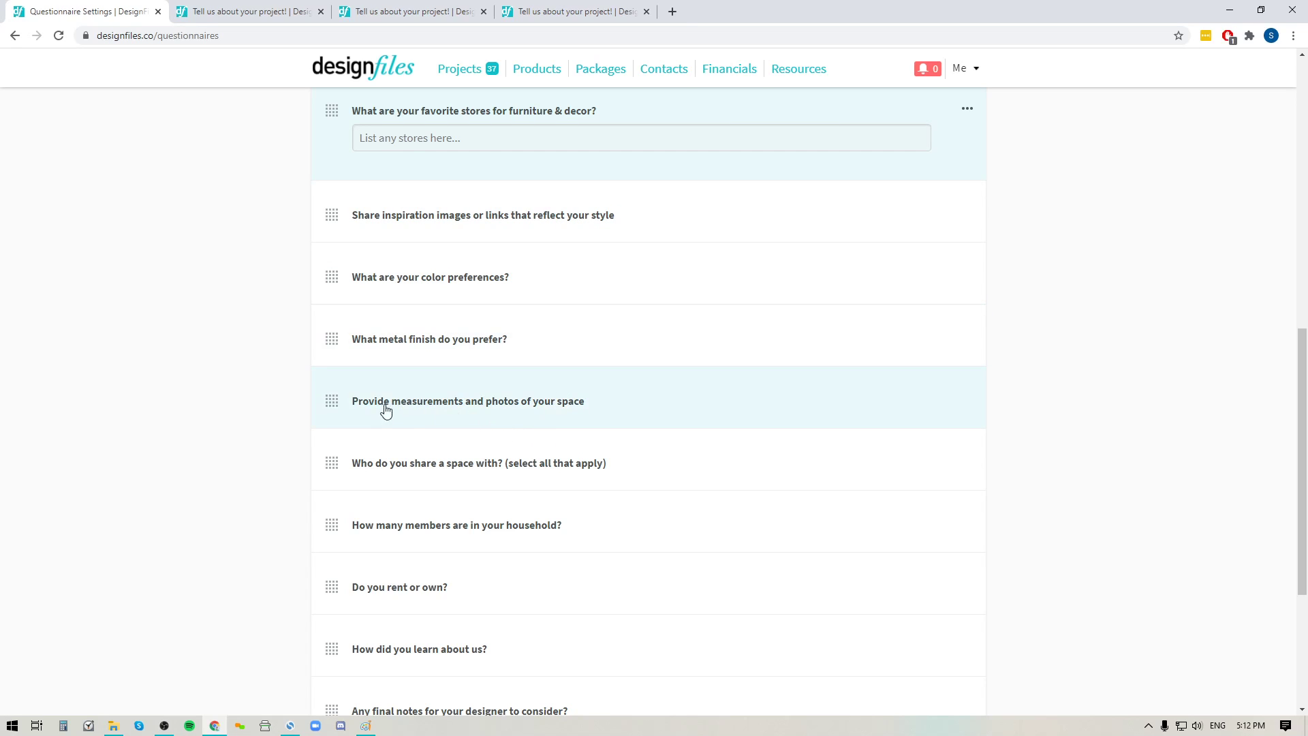
click(584, 229)
scroll(1131, 368, up, 1)
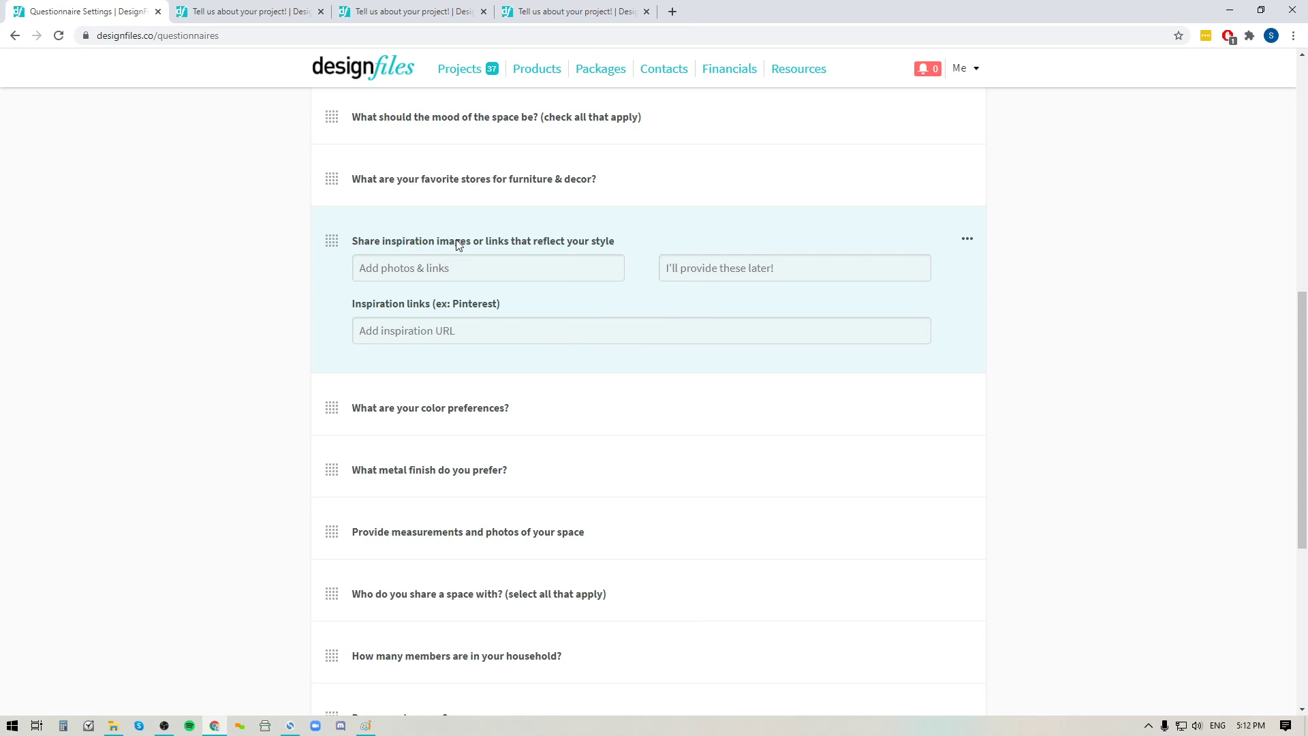
click(435, 12)
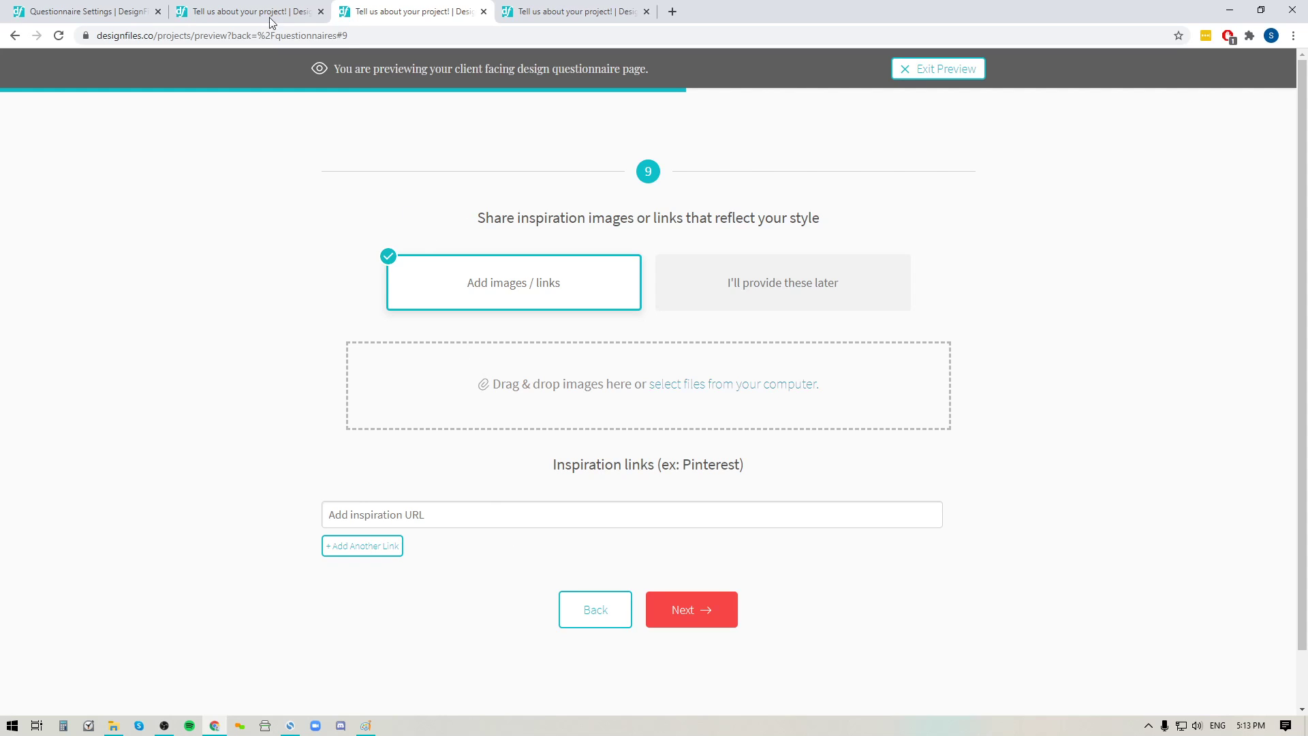
click(118, 10)
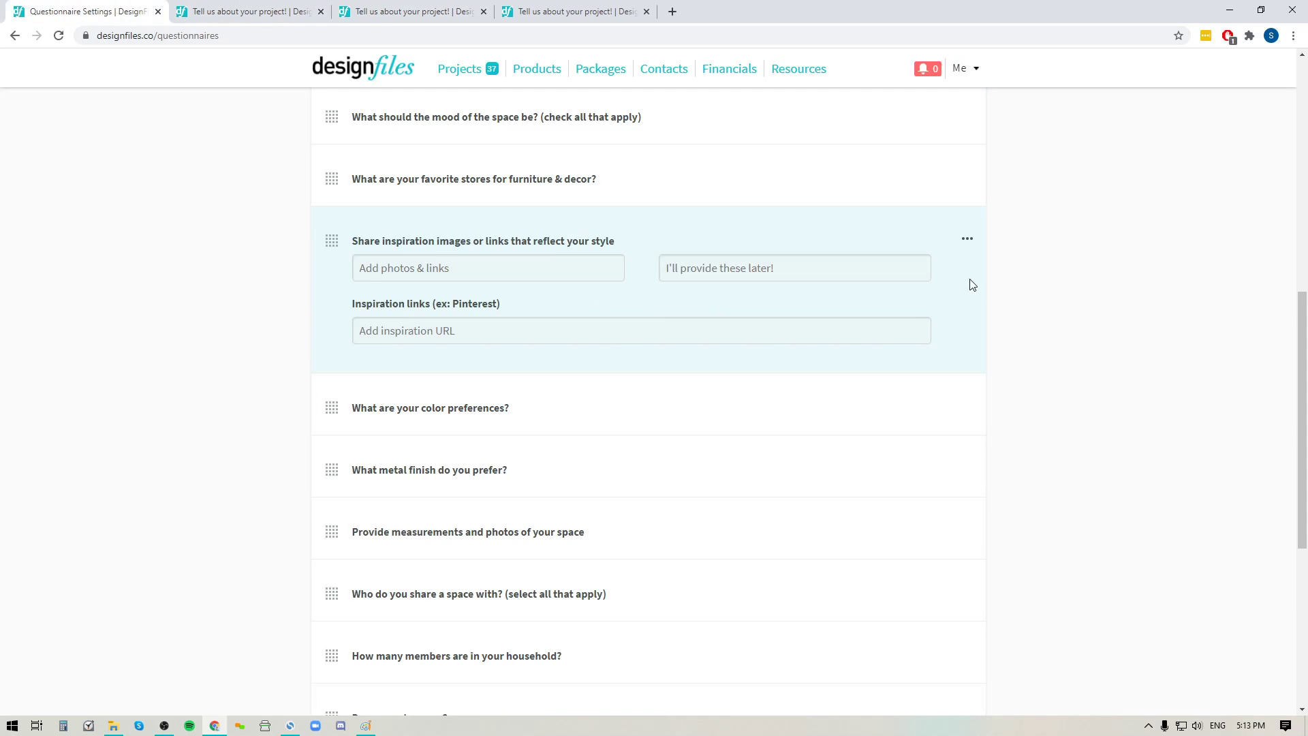
click(967, 243)
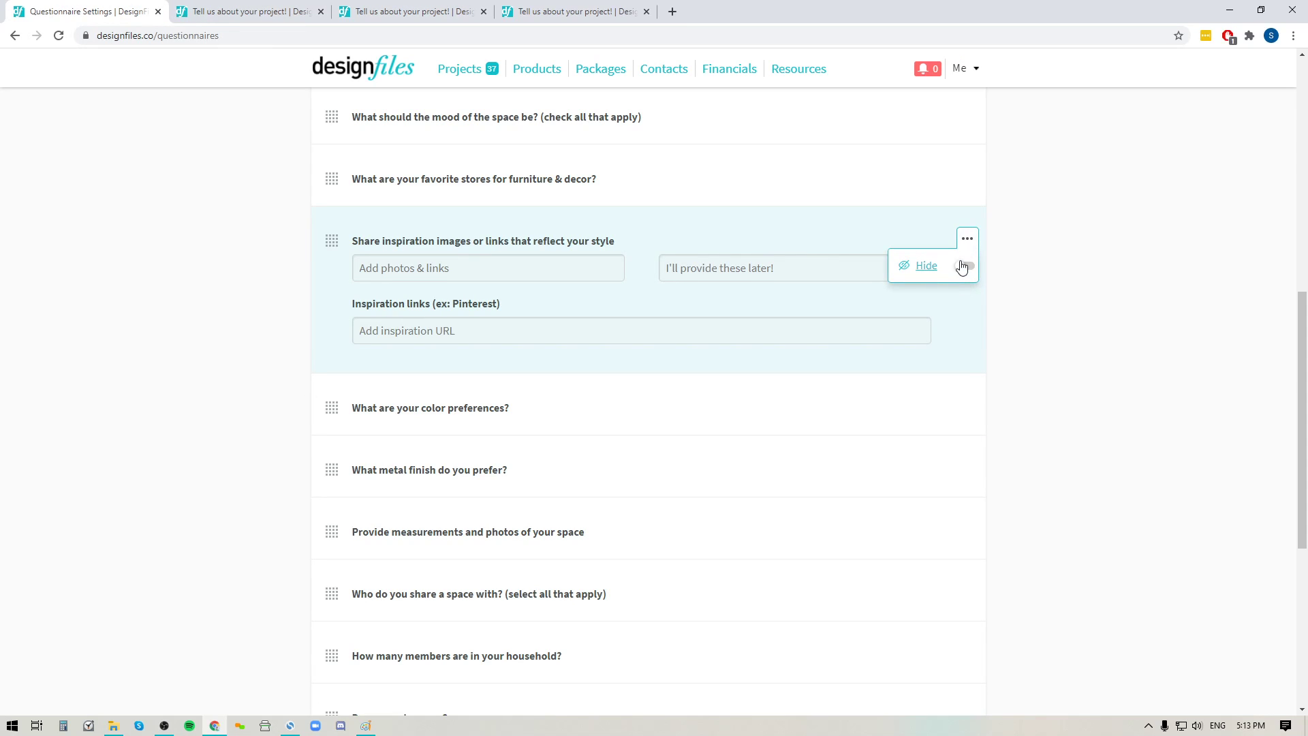
- Expand the "Provide measurements and photos of your space" question, hide it from the questionnaire and unhide it again
click(404, 541)
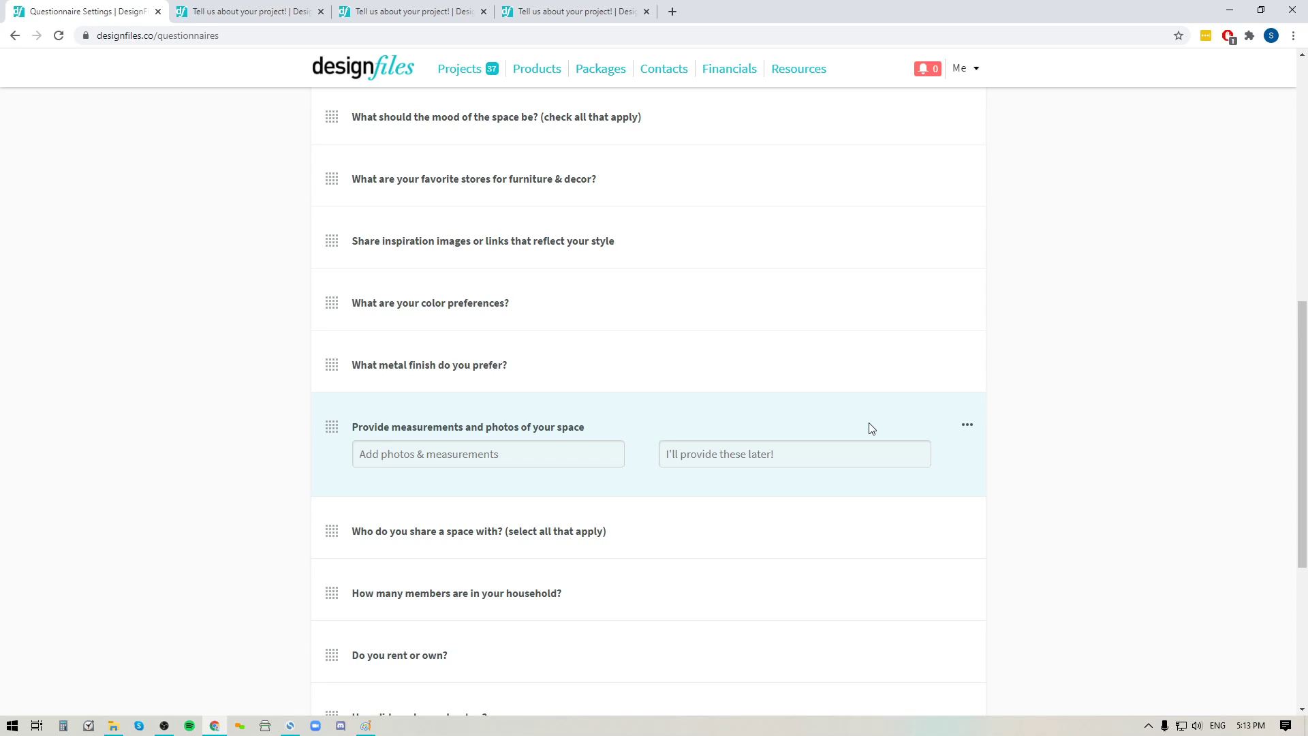
click(967, 425)
click(963, 452)
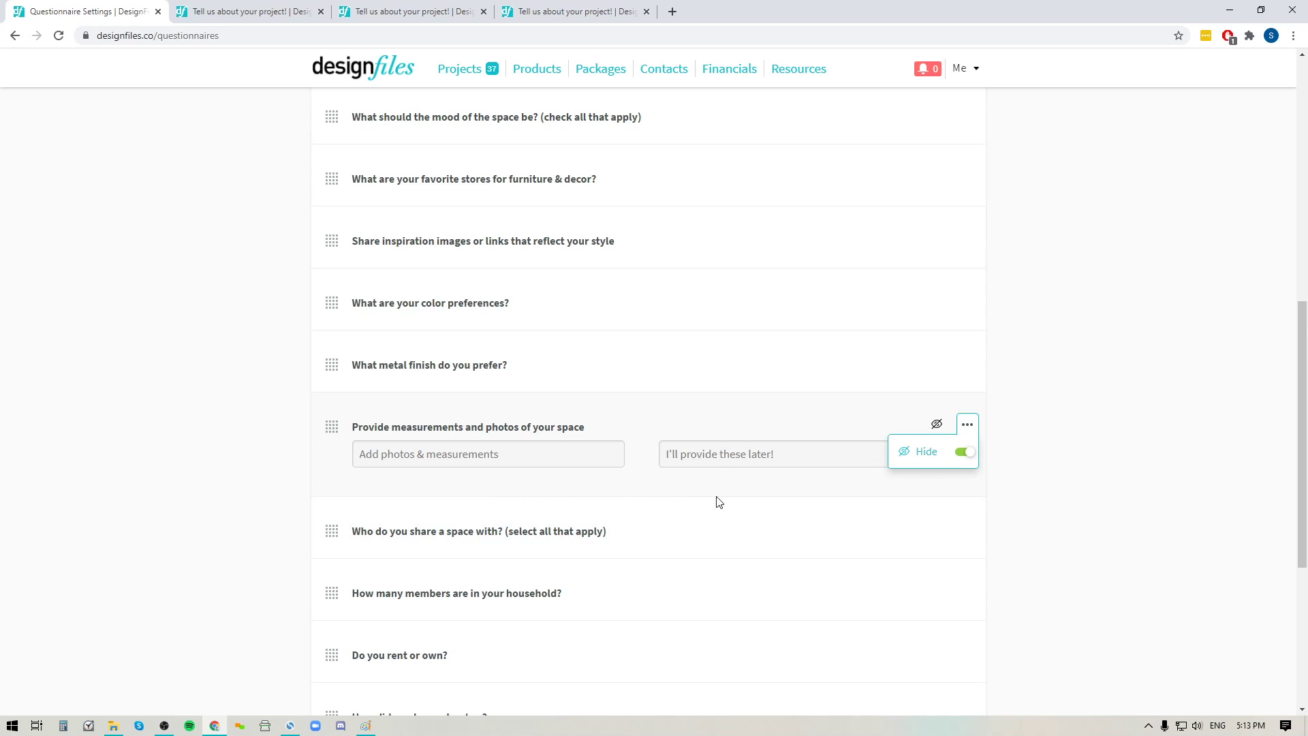
click(963, 453)
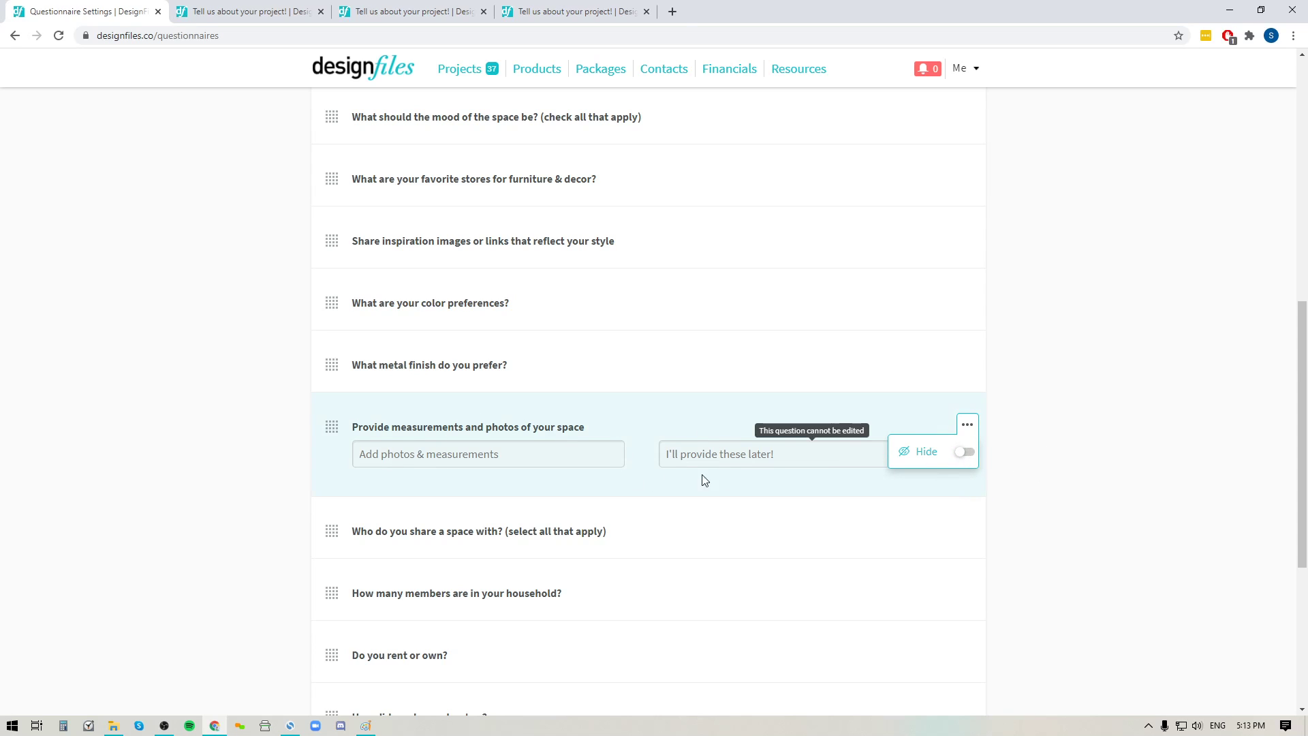
click(1064, 502)
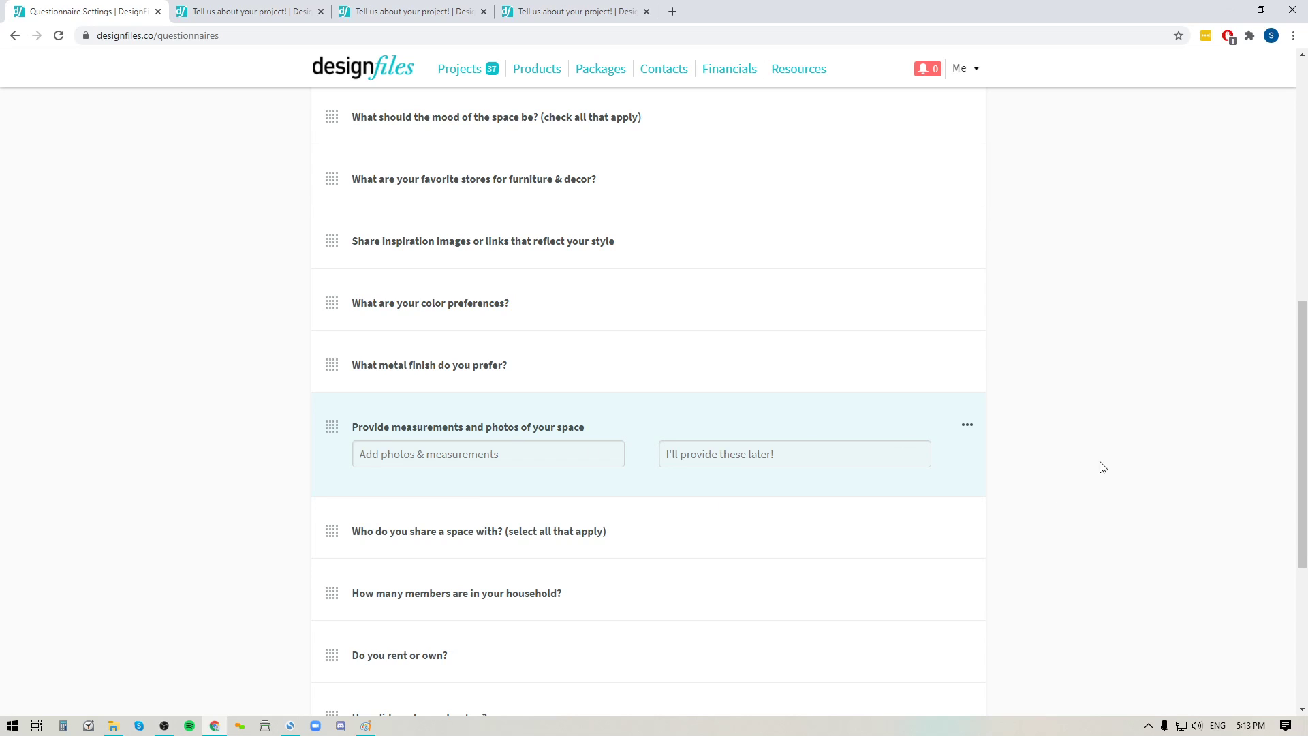
- Expand the "What are your color preferences?" question to examine its options and description fields
scroll(1095, 436, up, 2)
scroll(574, 374, down, 1)
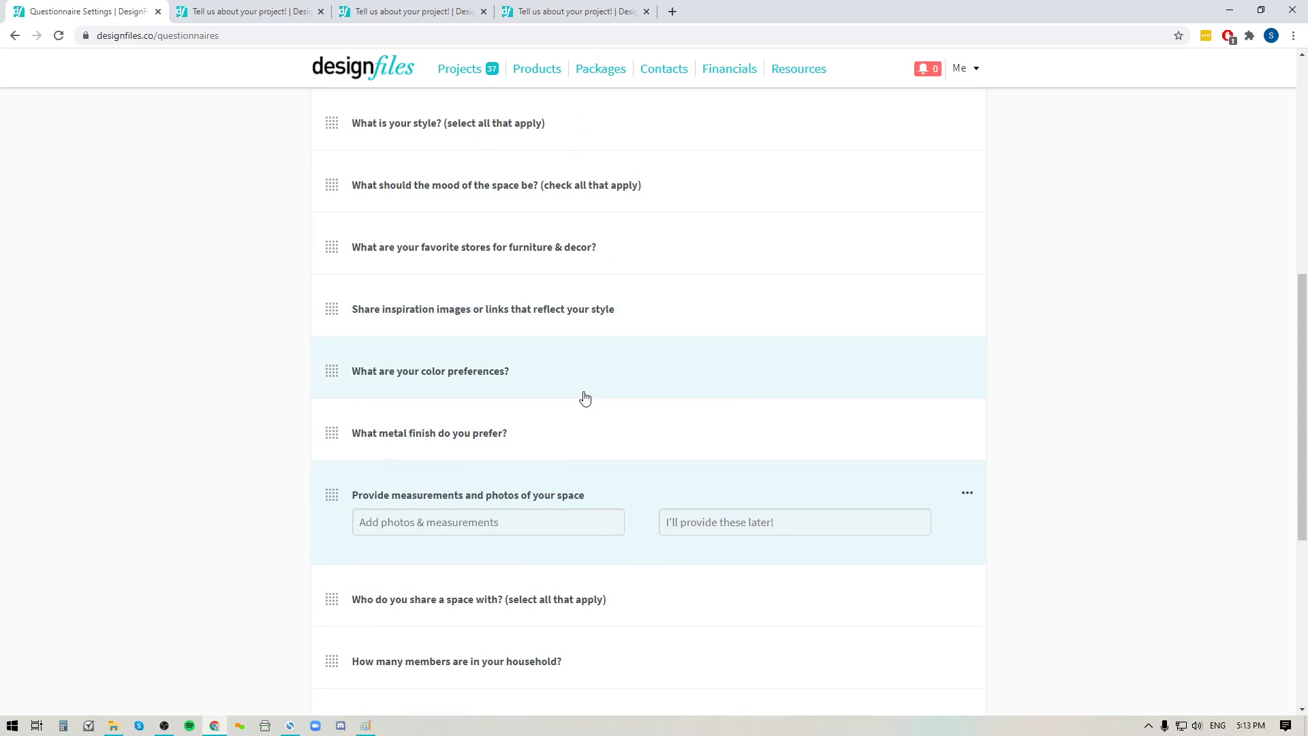
click(439, 372)
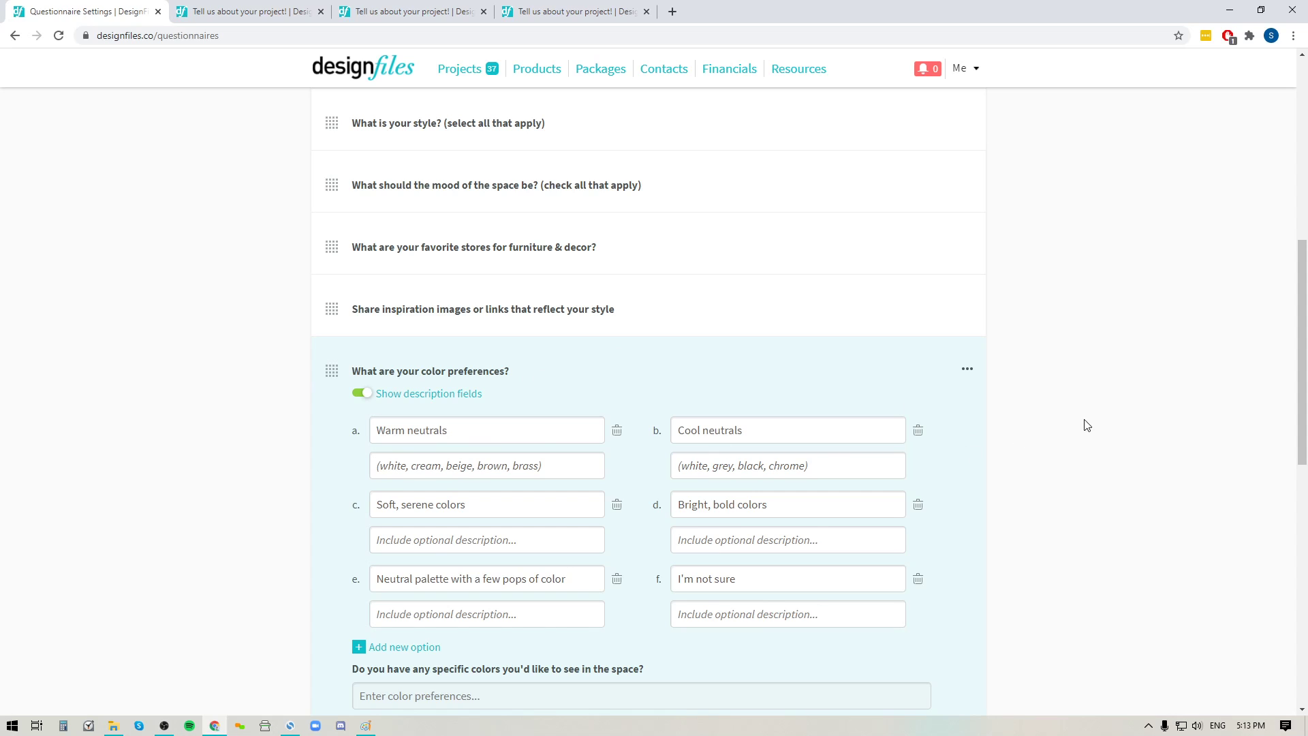
- Add a new blank question at the end of the questionnaire
scroll(1104, 459, down, 7)
scroll(1104, 459, down, 3)
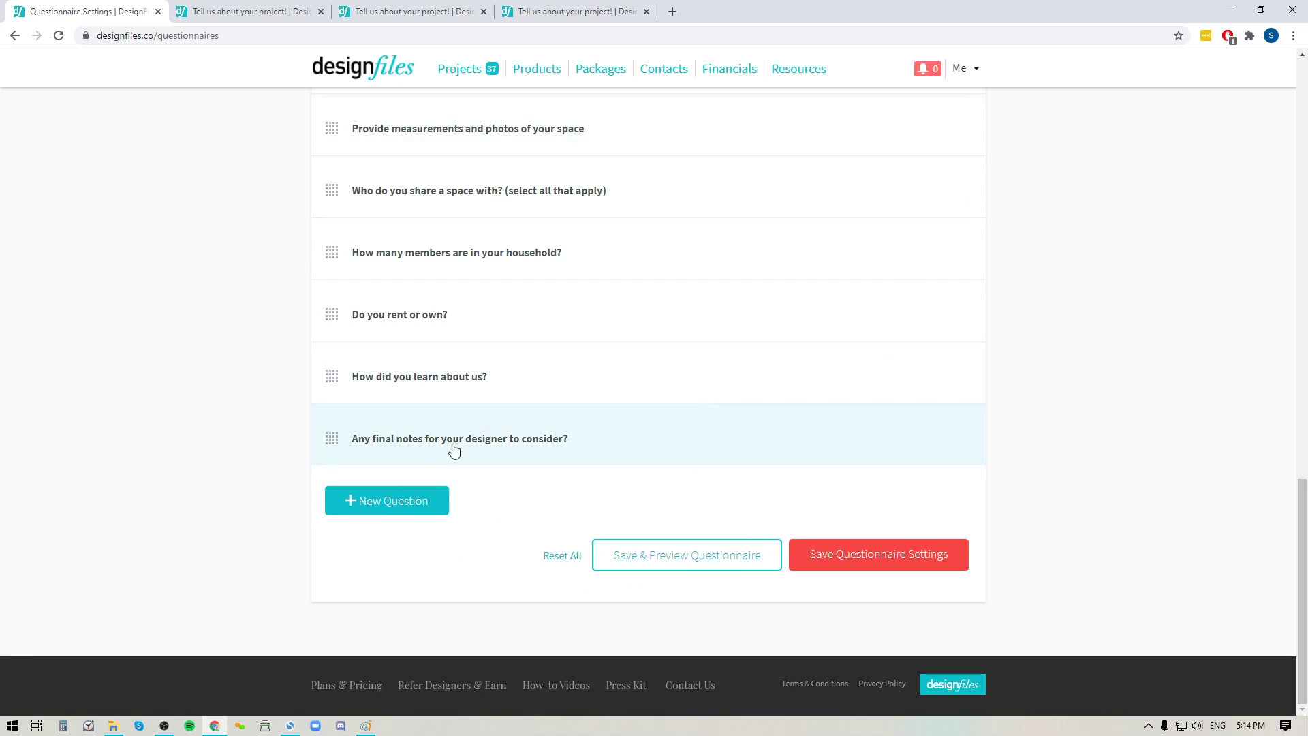
click(390, 513)
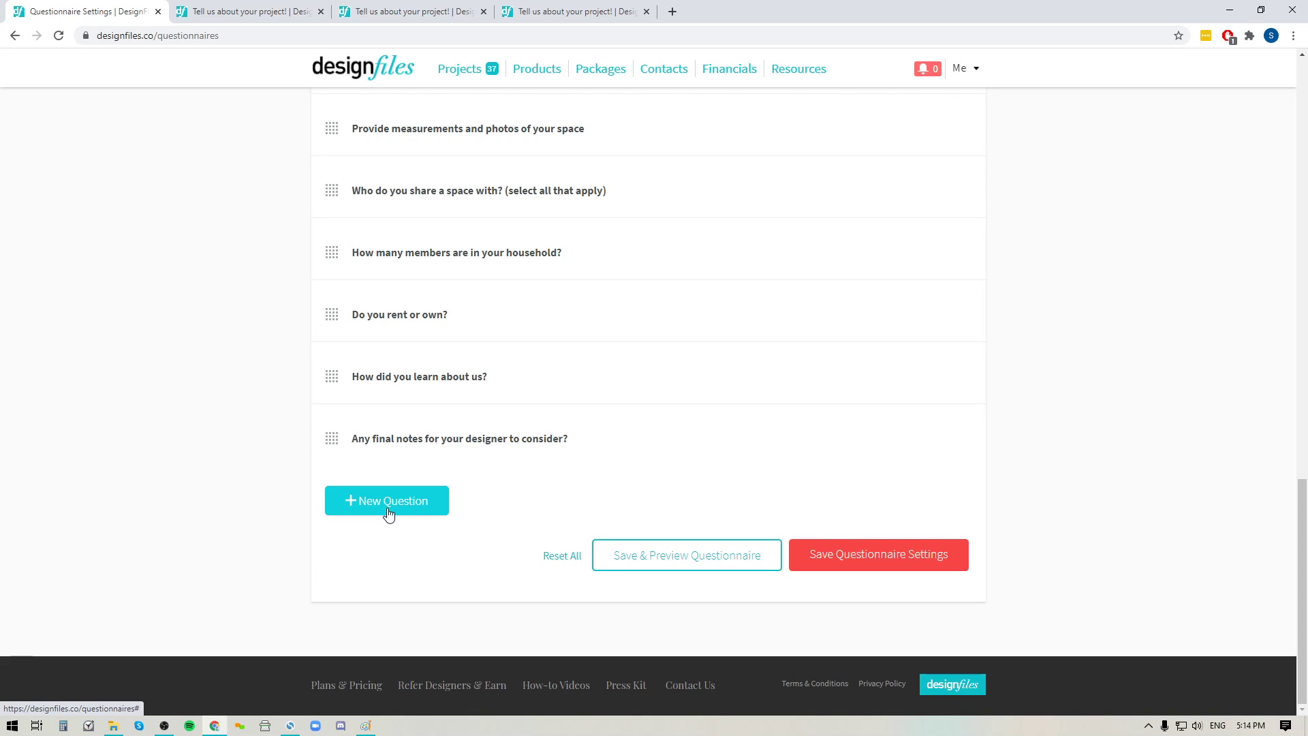
scroll(807, 455, down, 2)
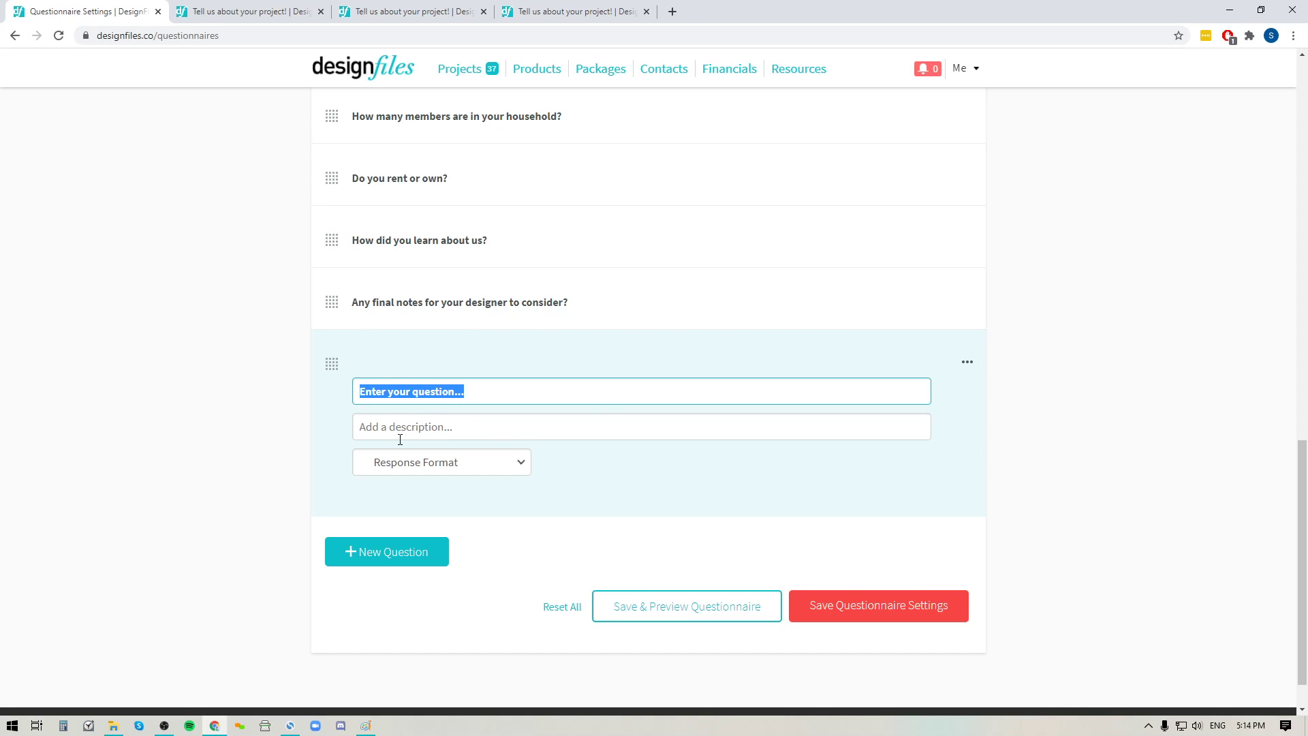
- Try the Short Answer, Paragraph and Multiple Choice response formats on the new question, and settle on Multiple Choice with Images
click(501, 468)
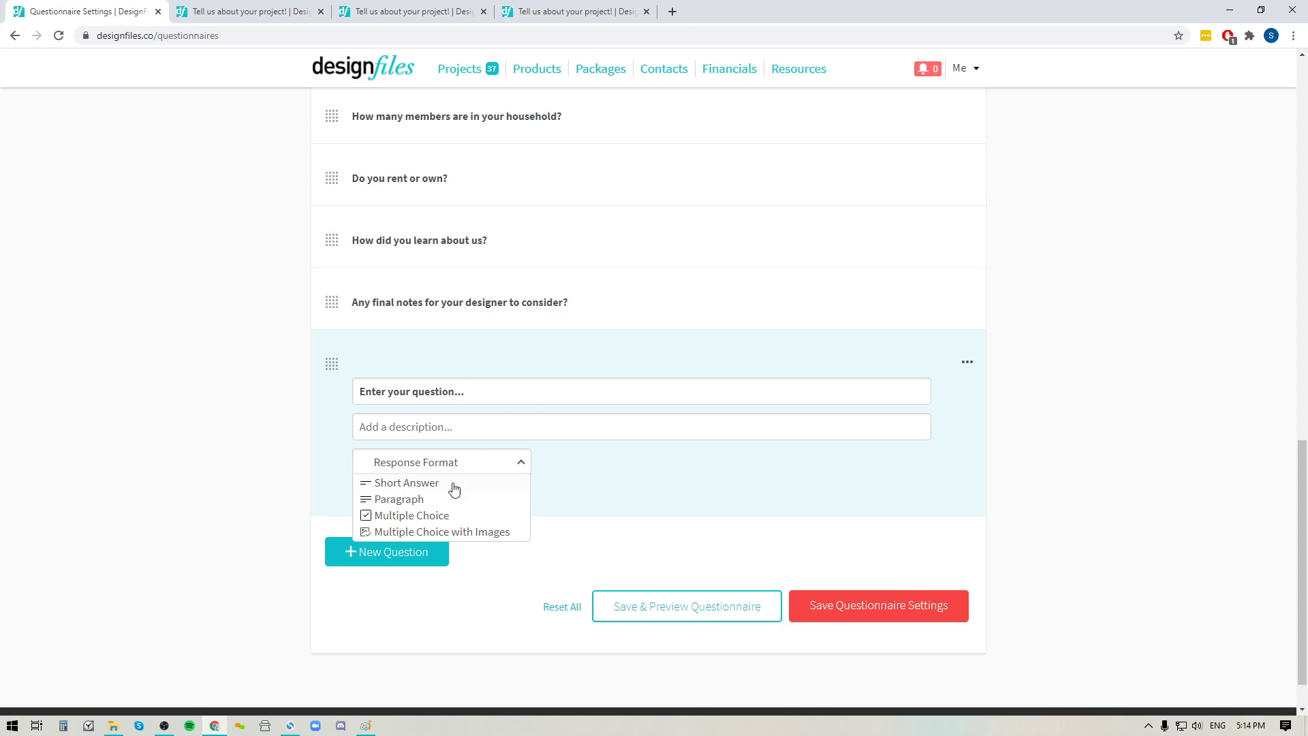
click(424, 484)
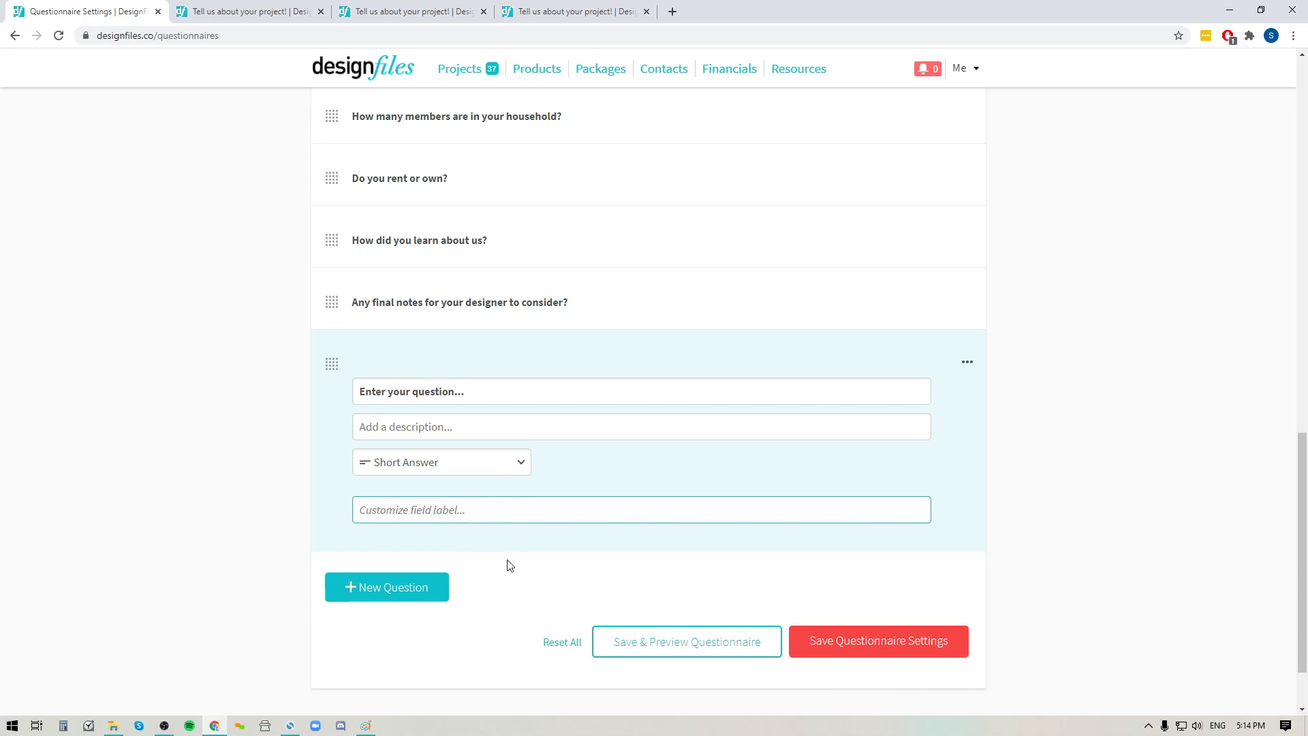
click(520, 470)
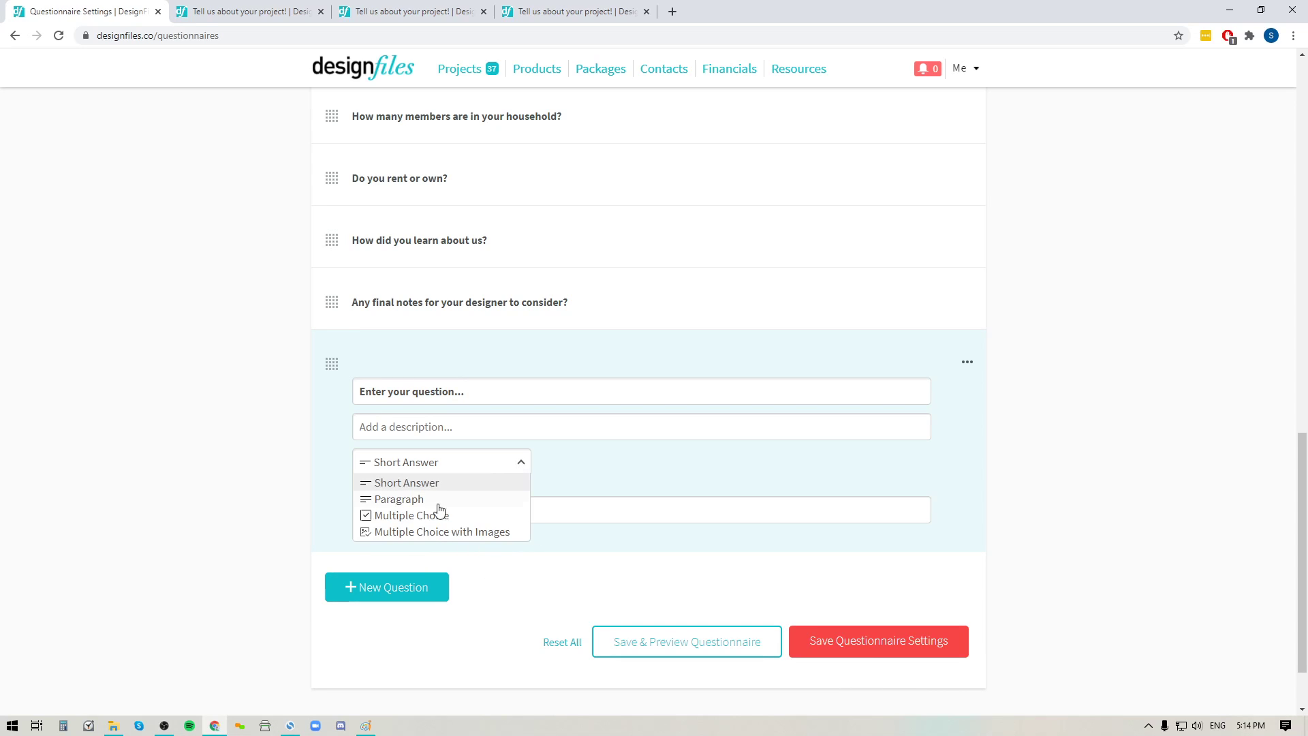
click(411, 499)
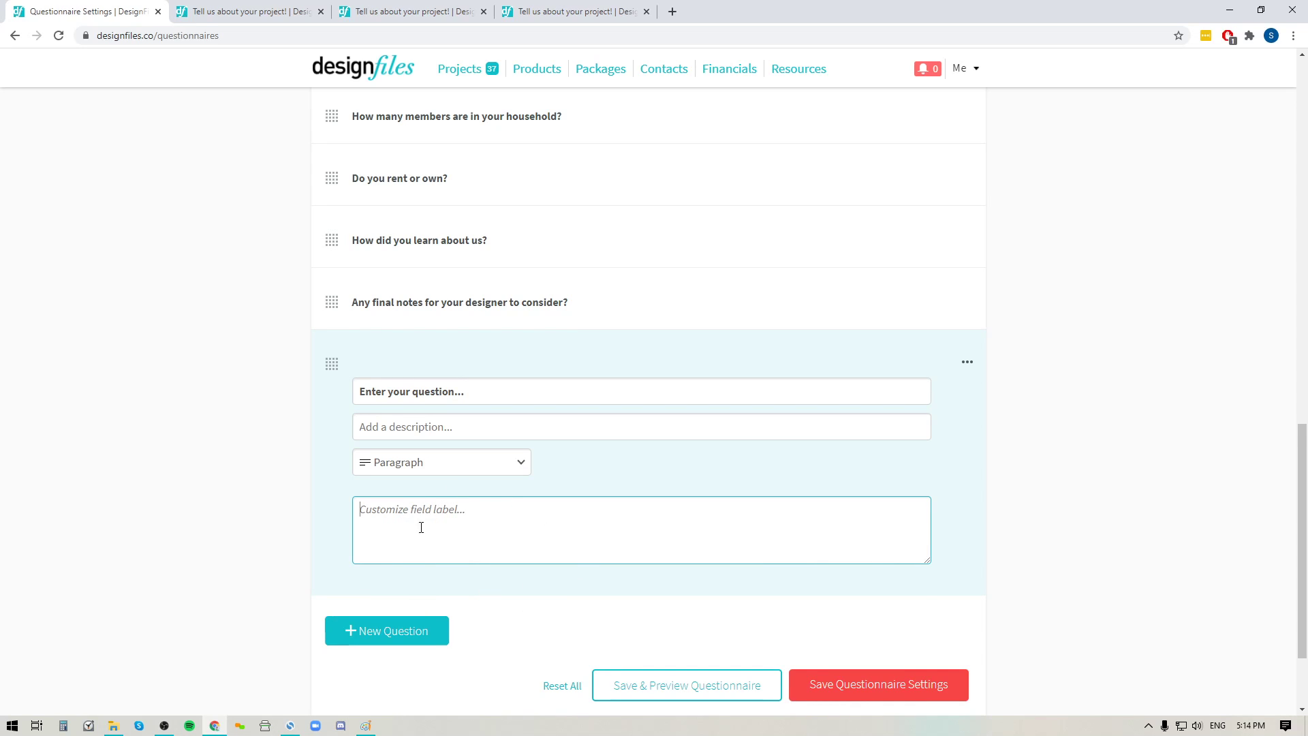
click(519, 470)
click(411, 515)
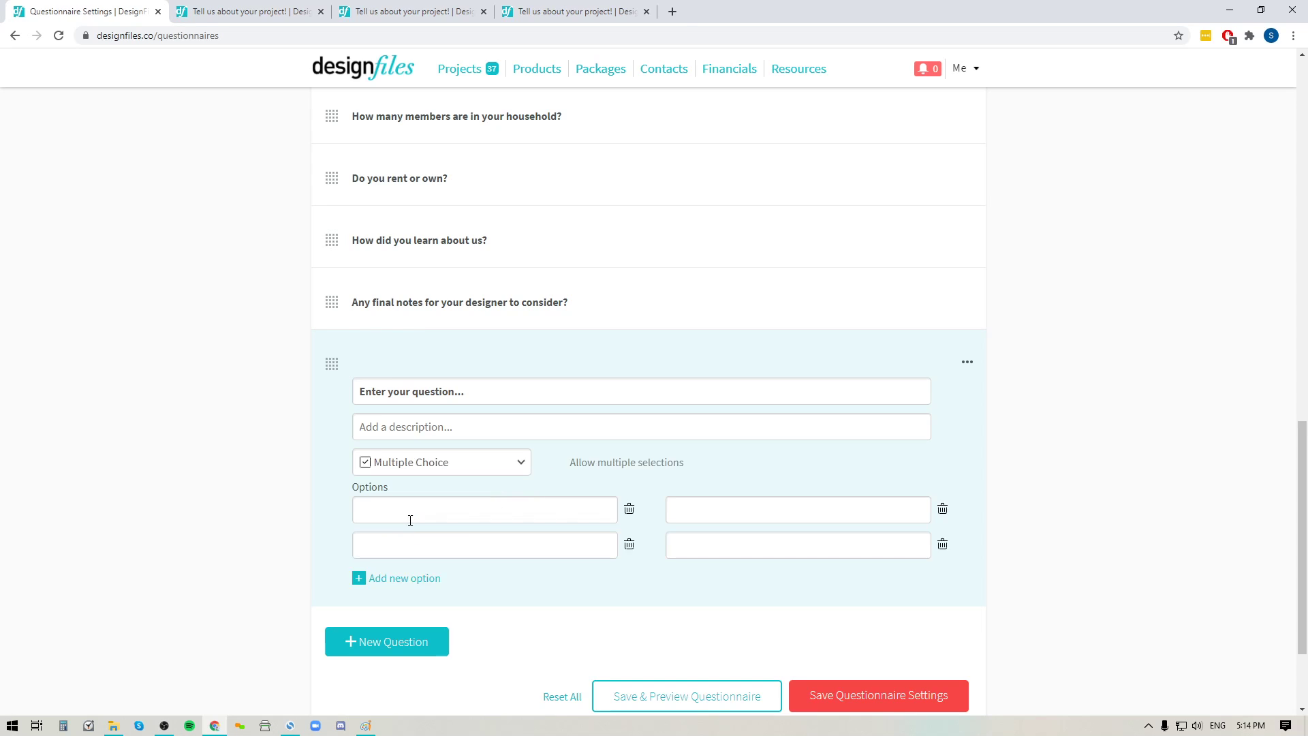
click(515, 463)
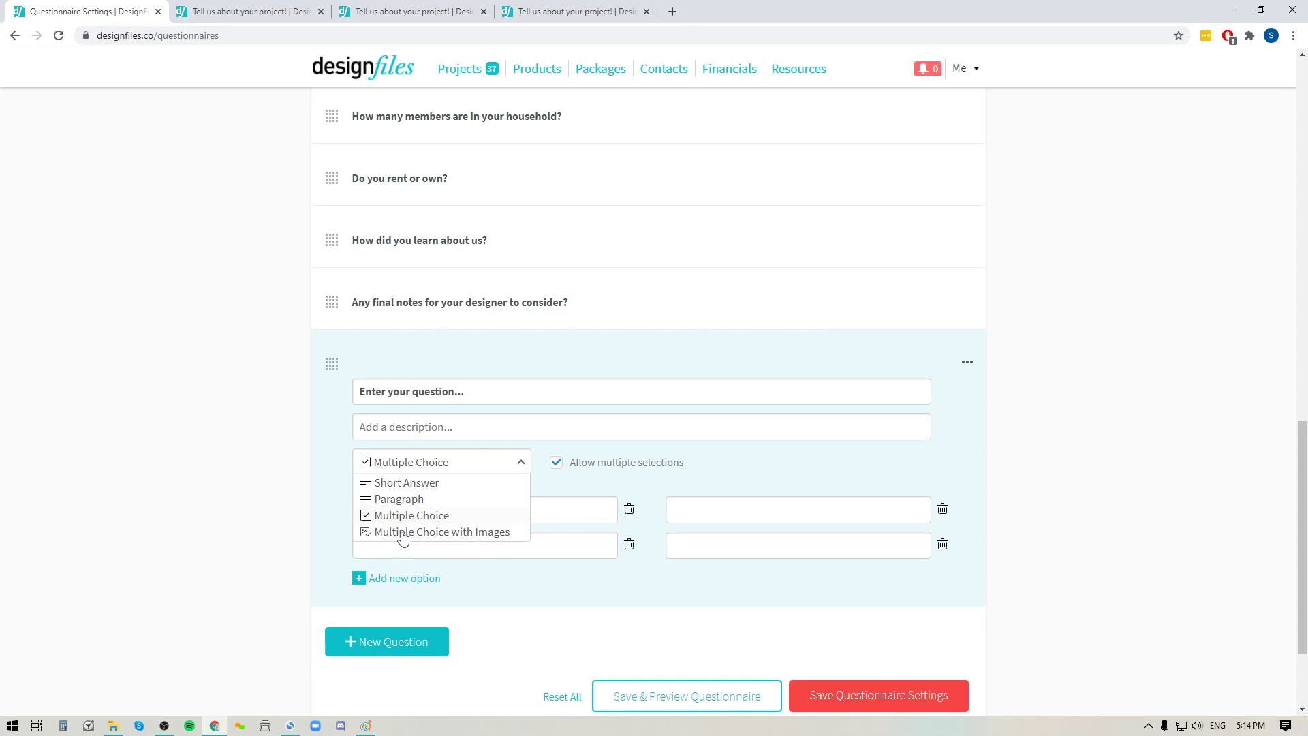
click(410, 536)
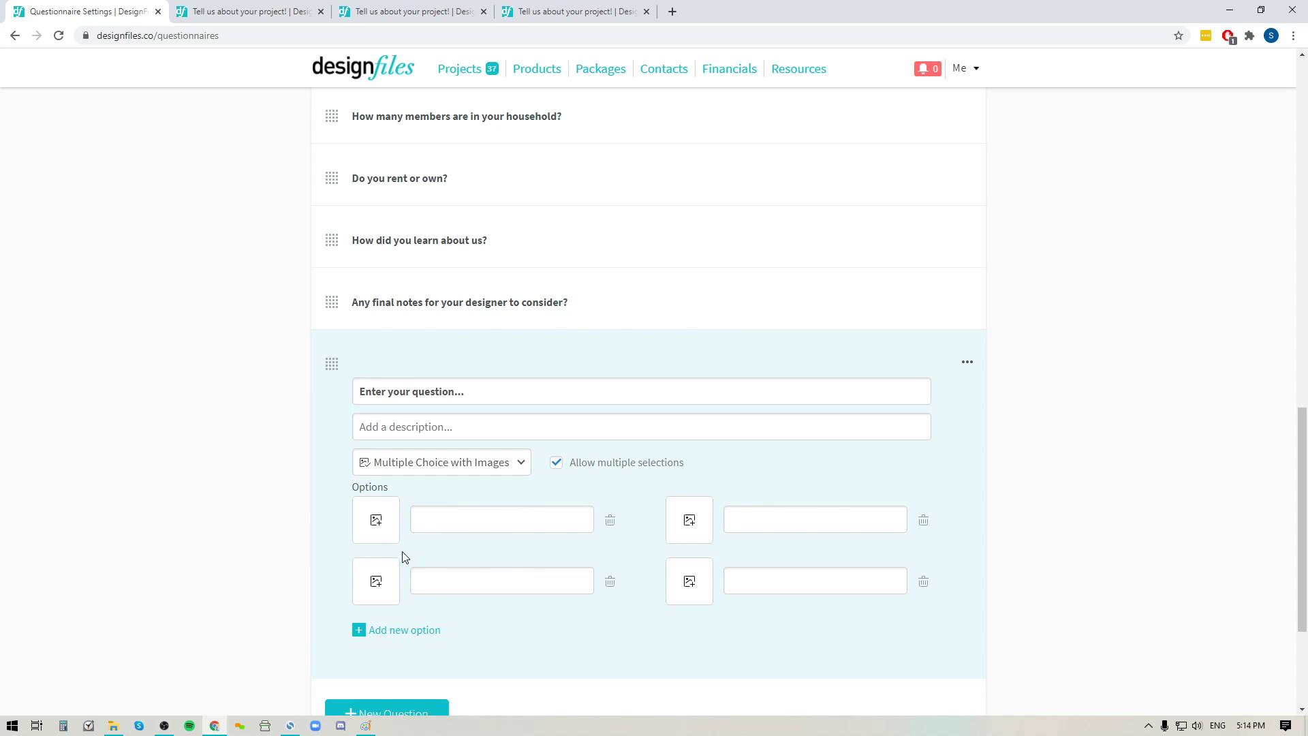
- Expand the "What metal finish do you prefer?" question and turn Allow multiple selections off and back on
scroll(545, 549, up, 6)
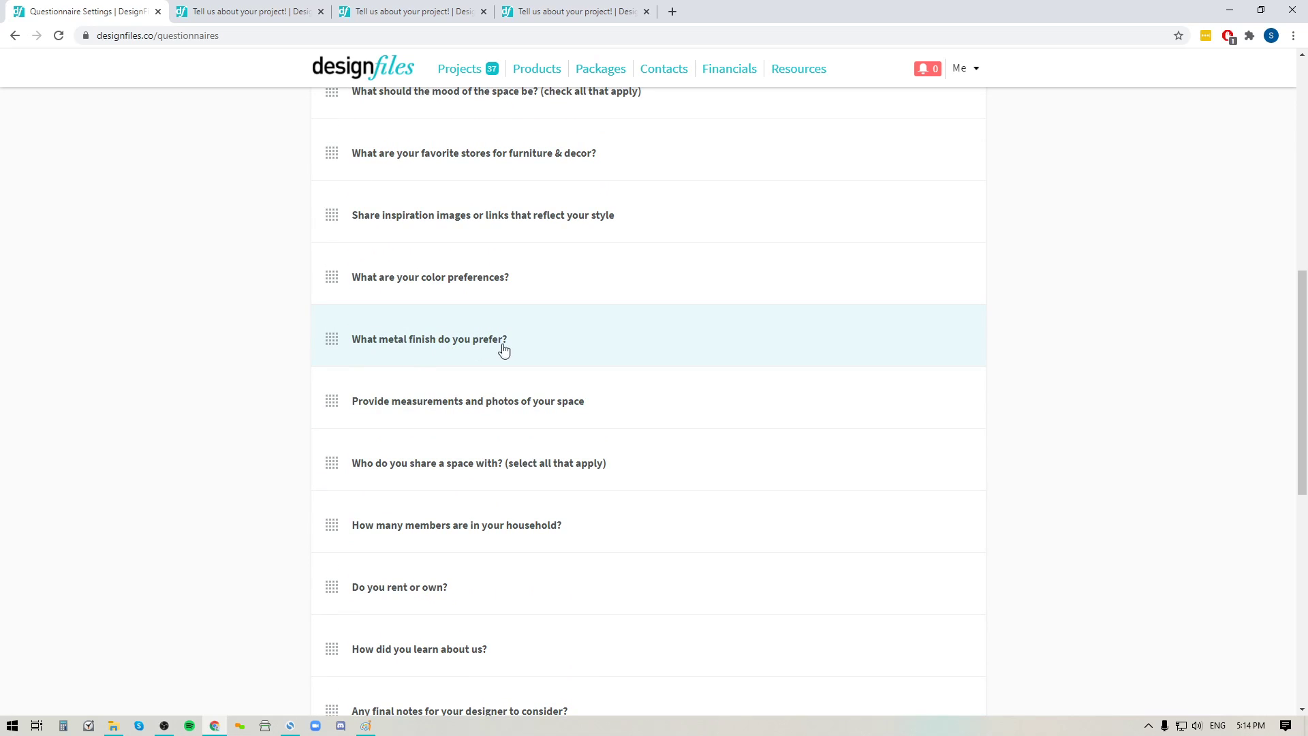
click(462, 346)
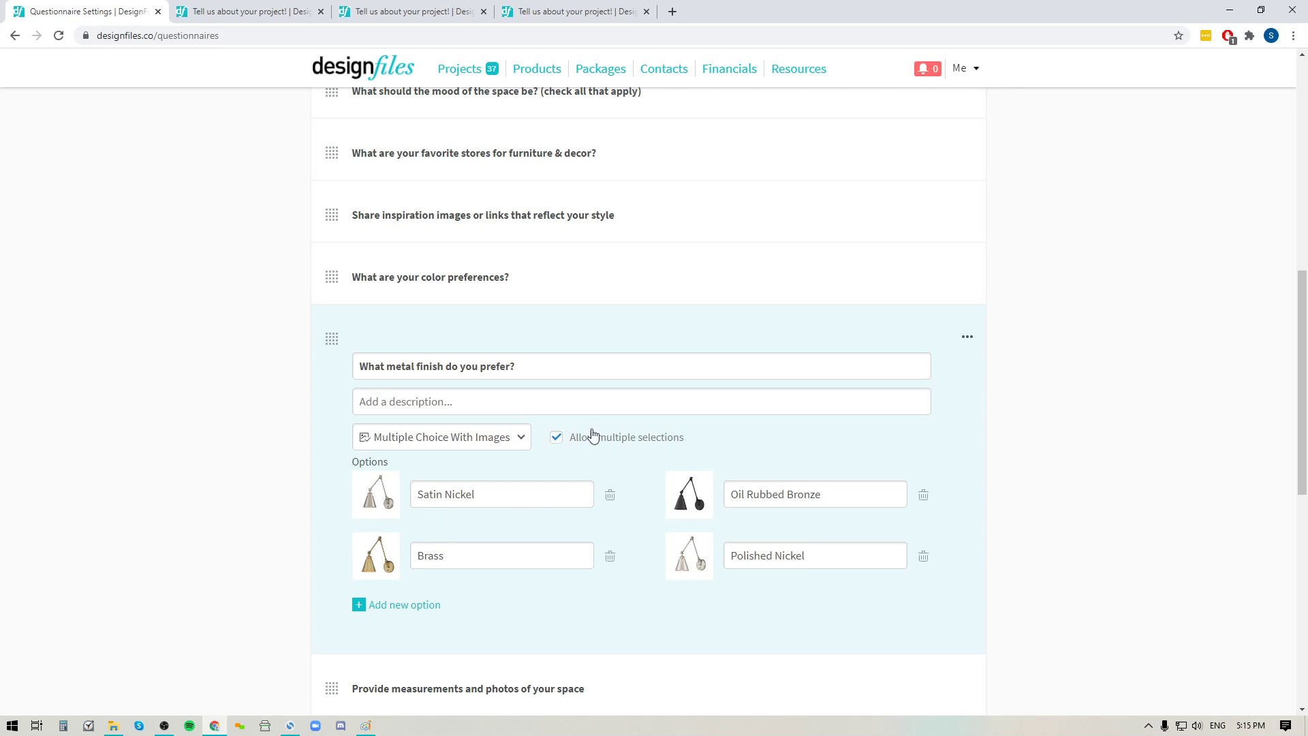
click(556, 440)
mouse_move(377, 513)
click(557, 438)
- Select Oil Rubbed Bronze in the client-facing preview of the metal finish question and return to the questionnaire settings
click(576, 11)
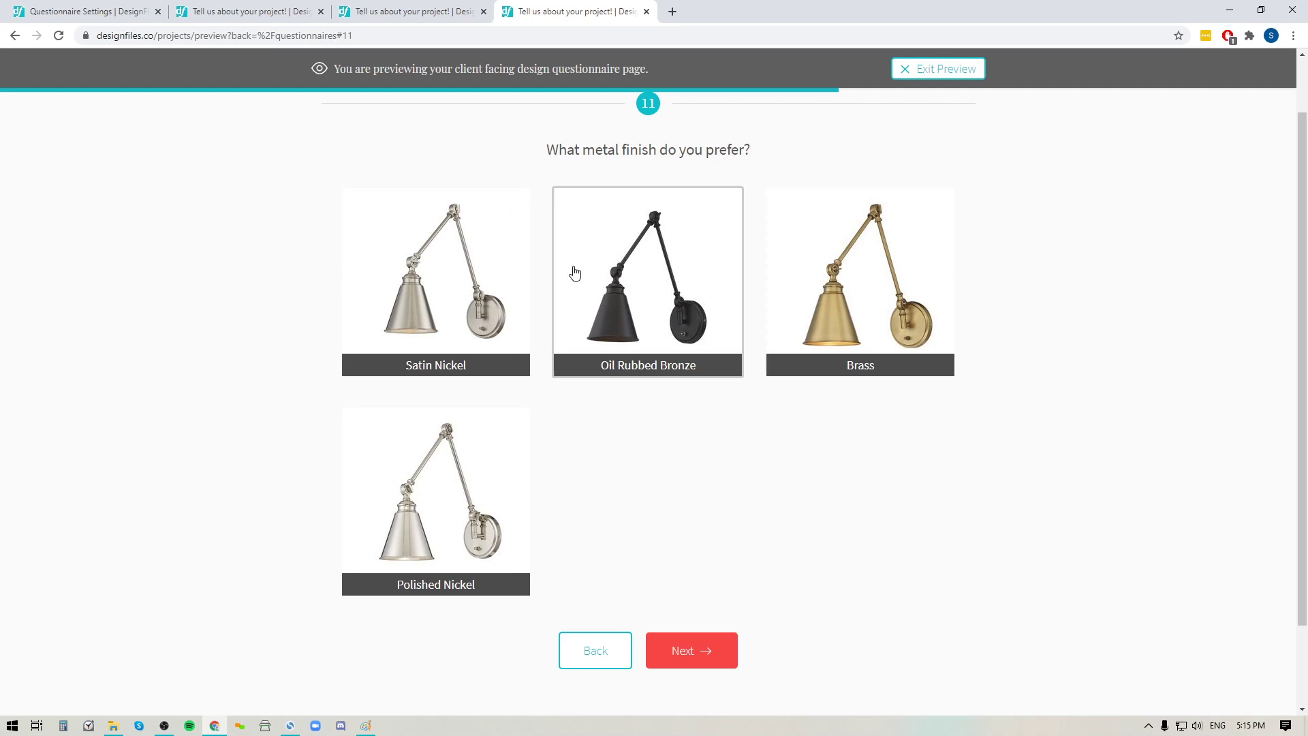
click(638, 299)
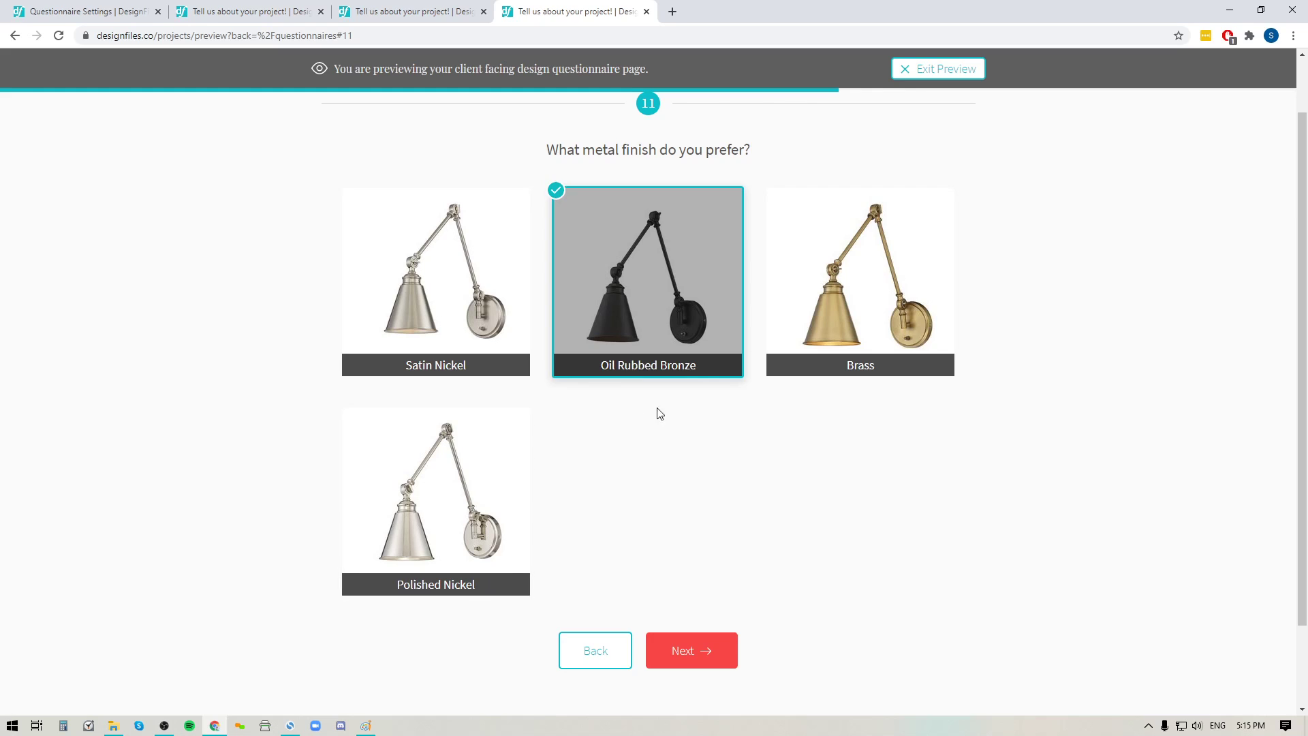
click(76, 12)
- Try to move the "How did you learn about us?" question down in the question order
scroll(1111, 414, down, 7)
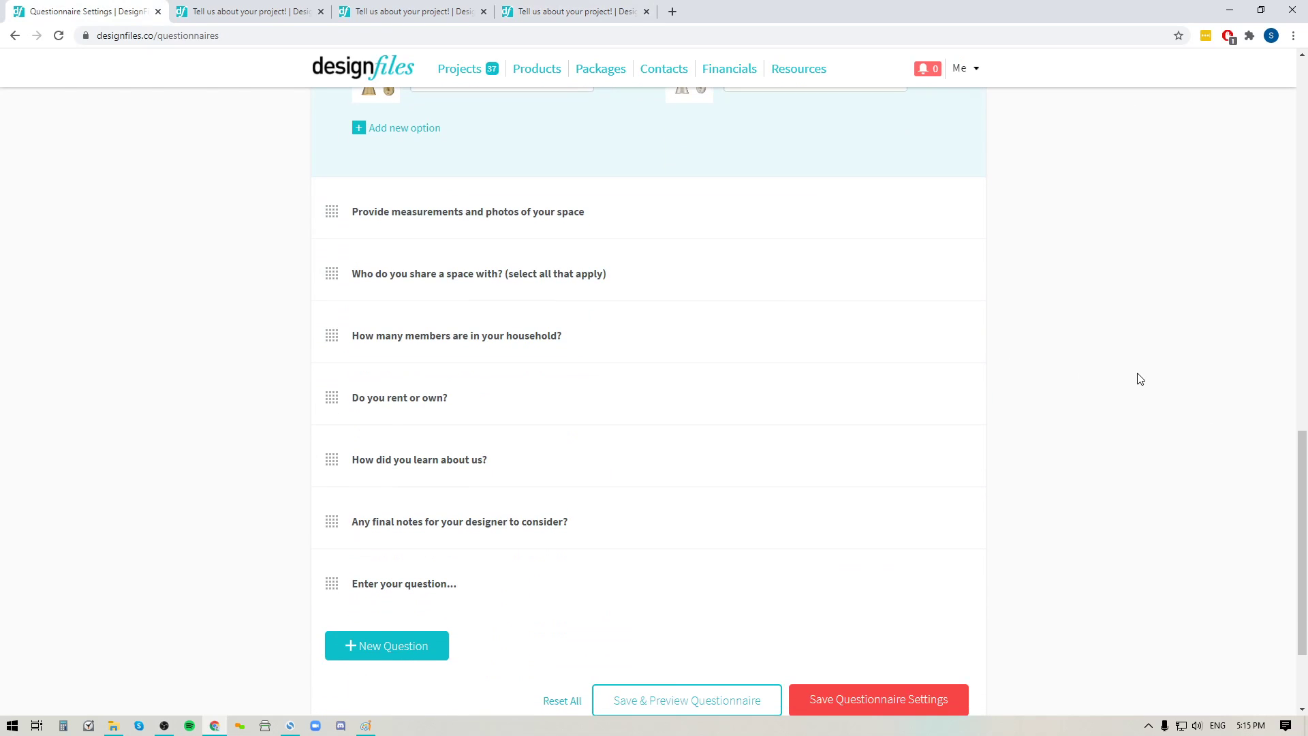
scroll(1141, 379, down, 2)
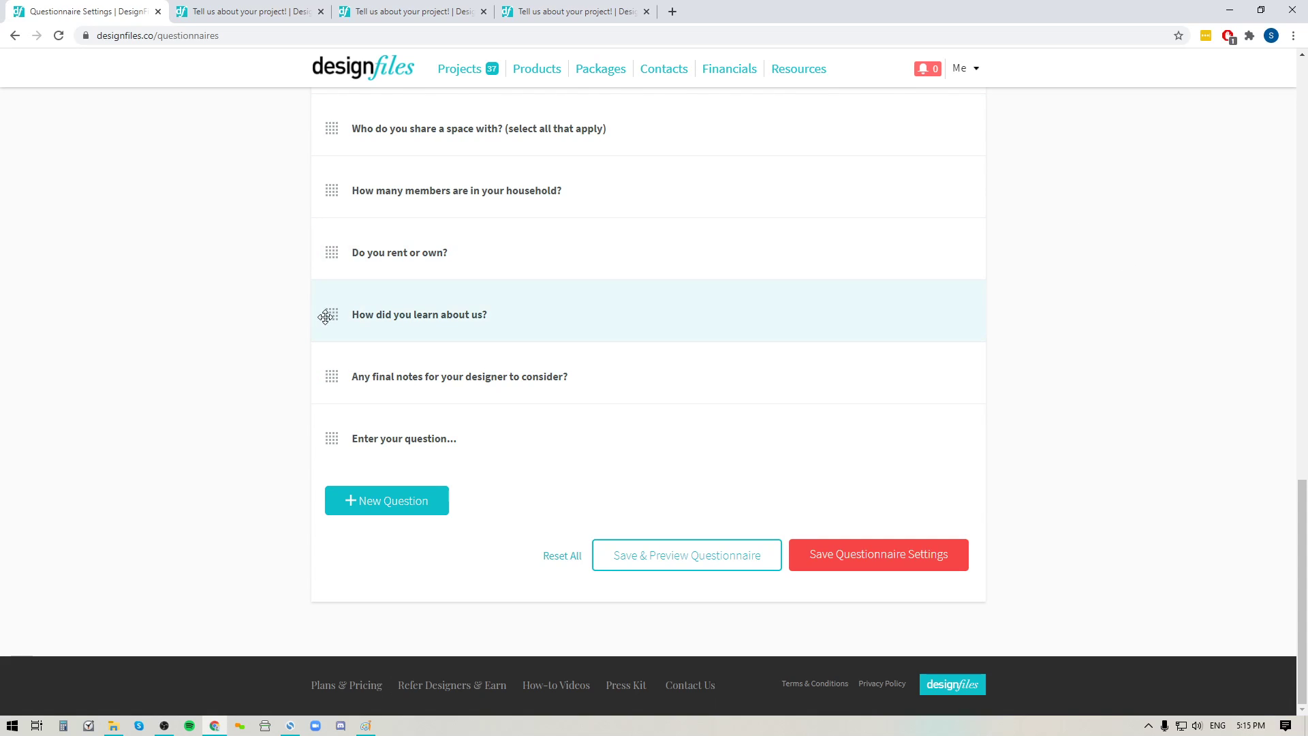
drag(329, 308, 359, 366)
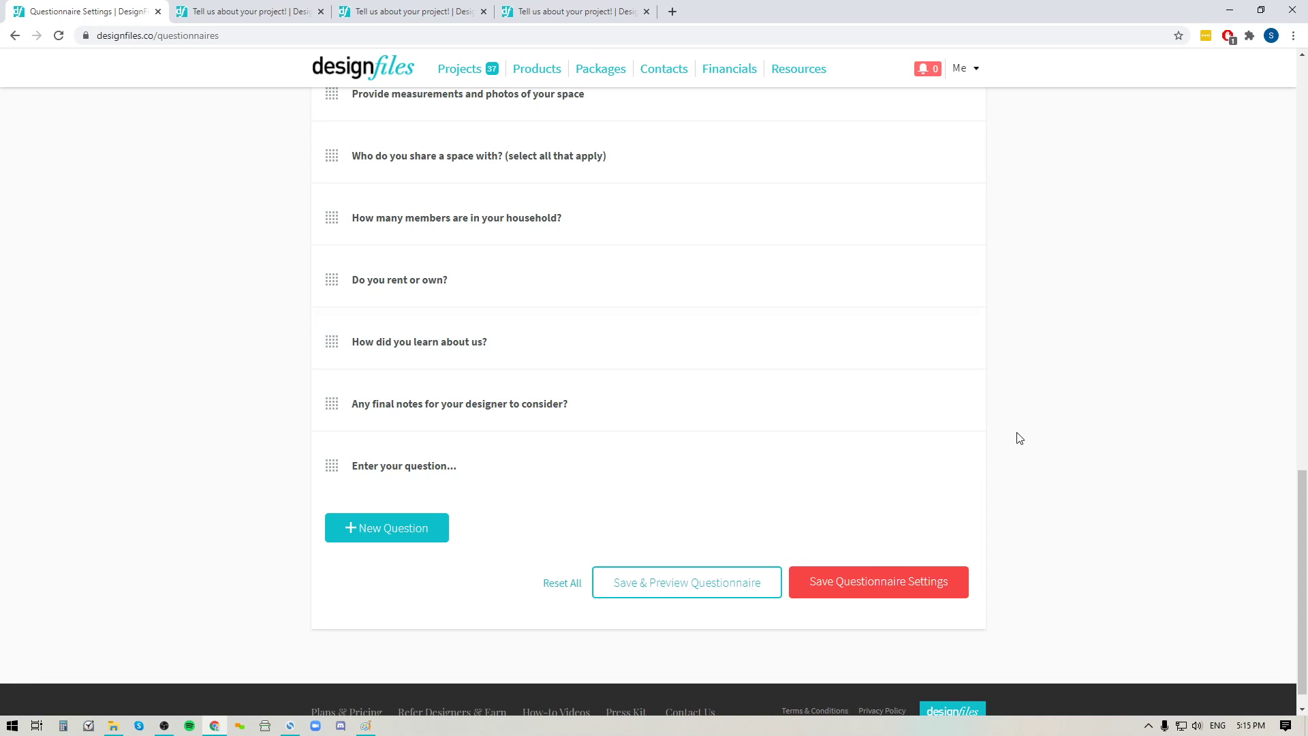
- Expand the "How did you learn about us?" question and look over its answer options and the surrounding questions
click(410, 342)
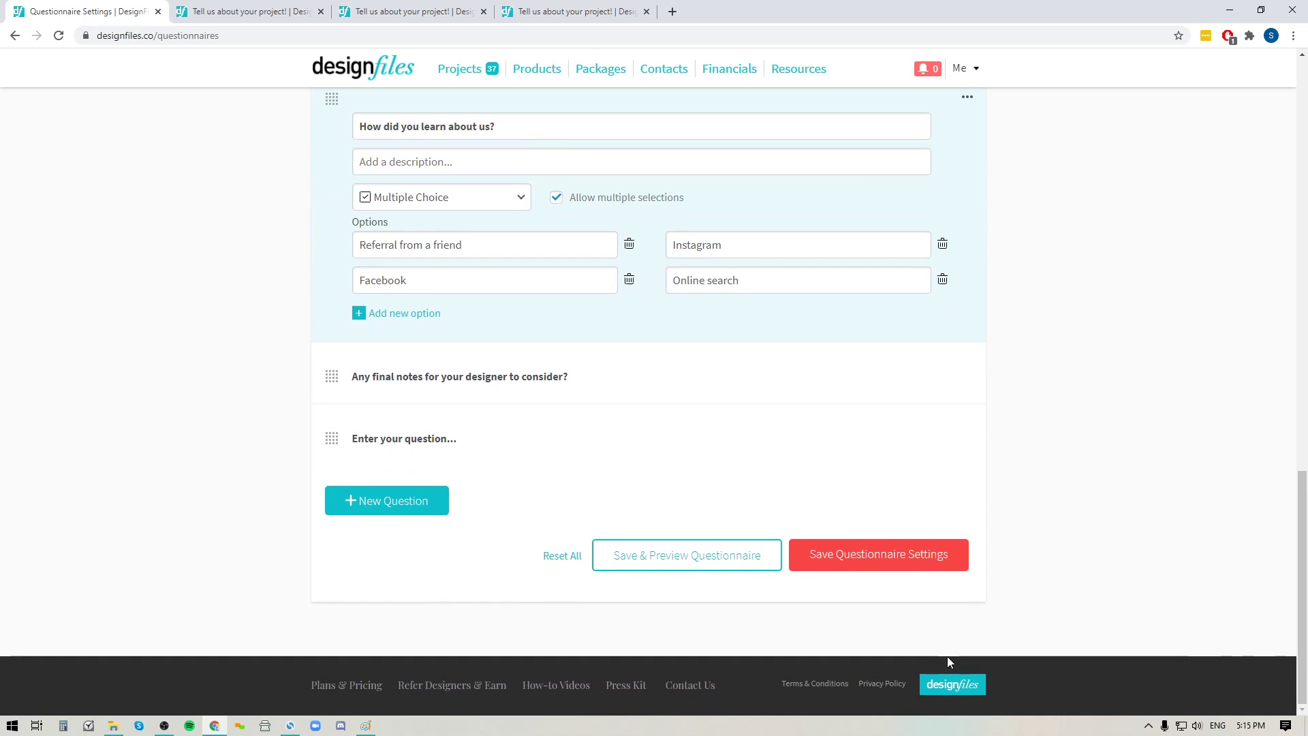
scroll(1176, 543, up, 2)
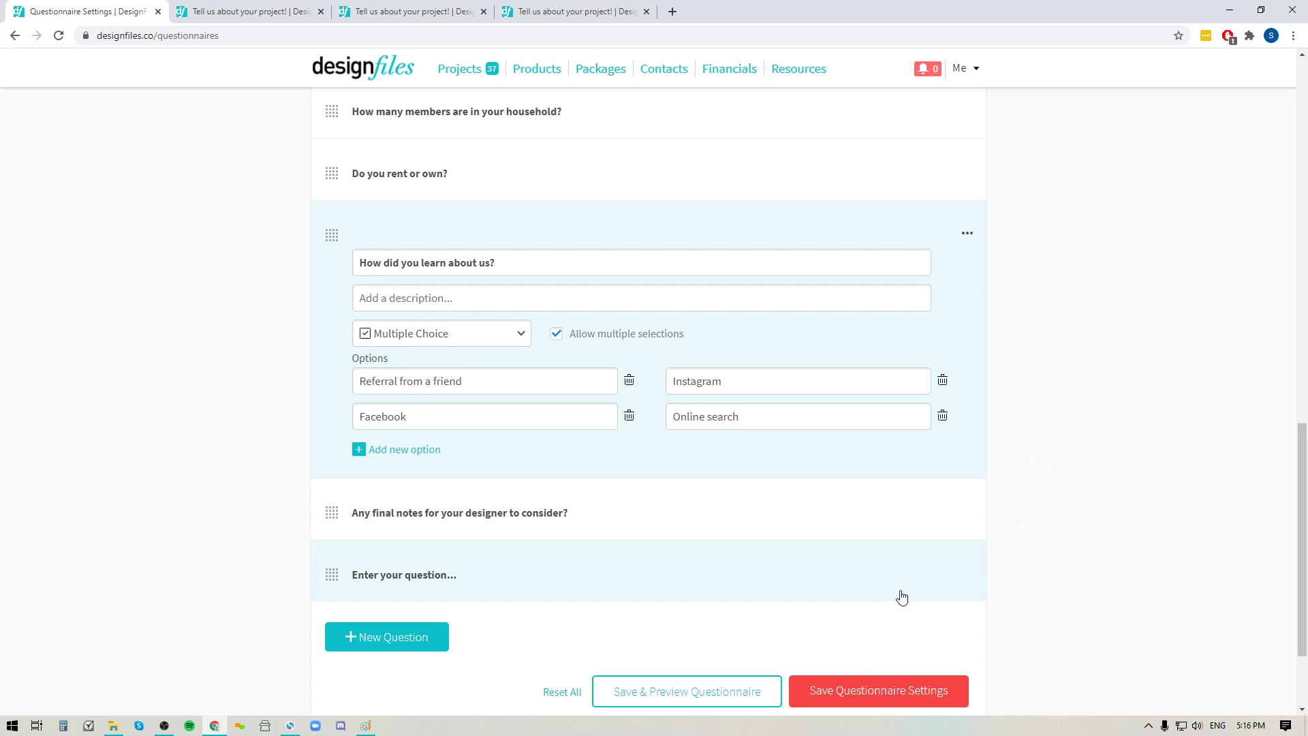
scroll(966, 525, up, 6)
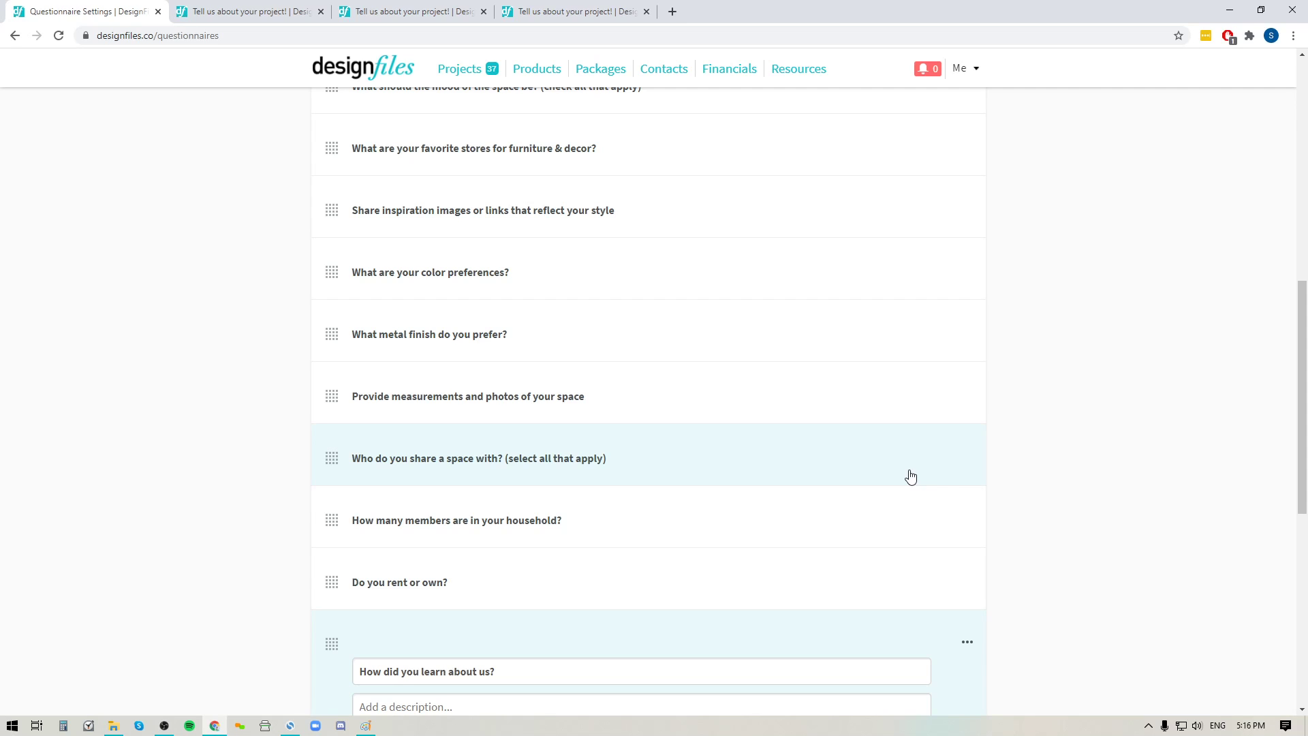
scroll(1113, 522, down, 3)
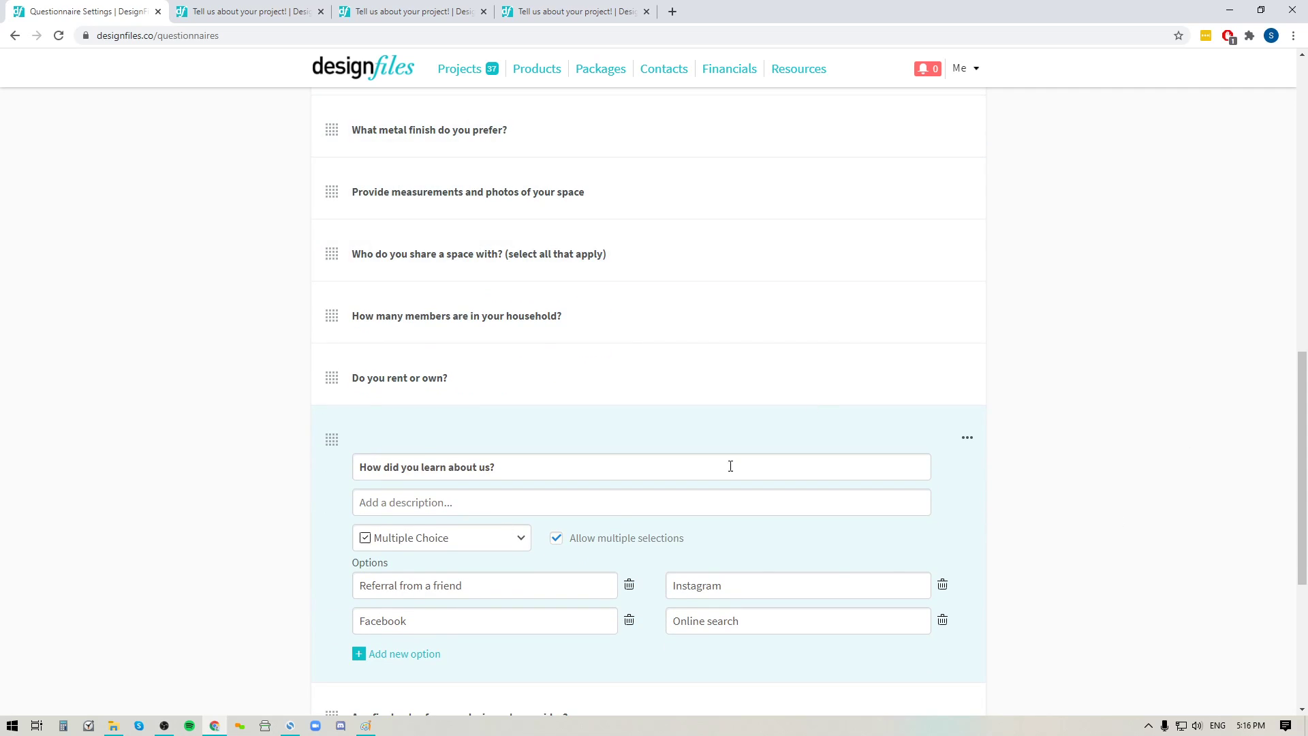
scroll(1025, 471, down, 3)
scroll(1025, 472, down, 2)
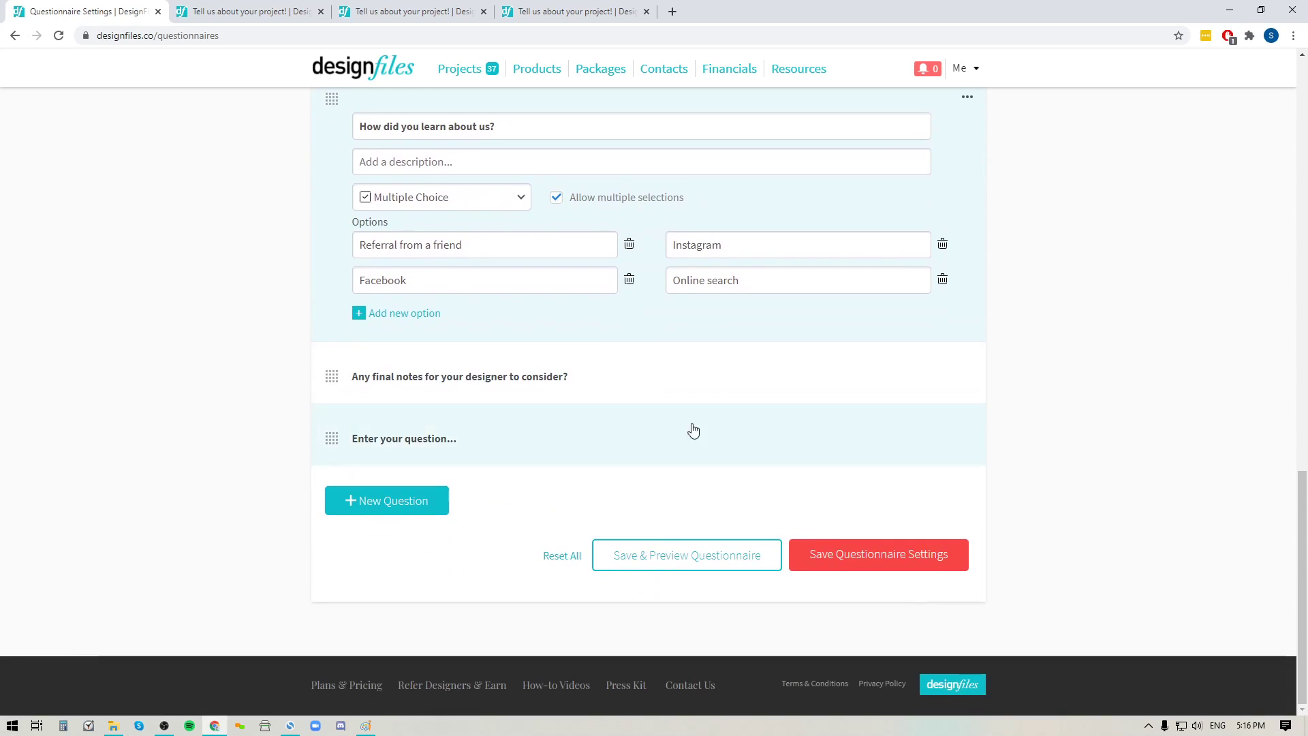